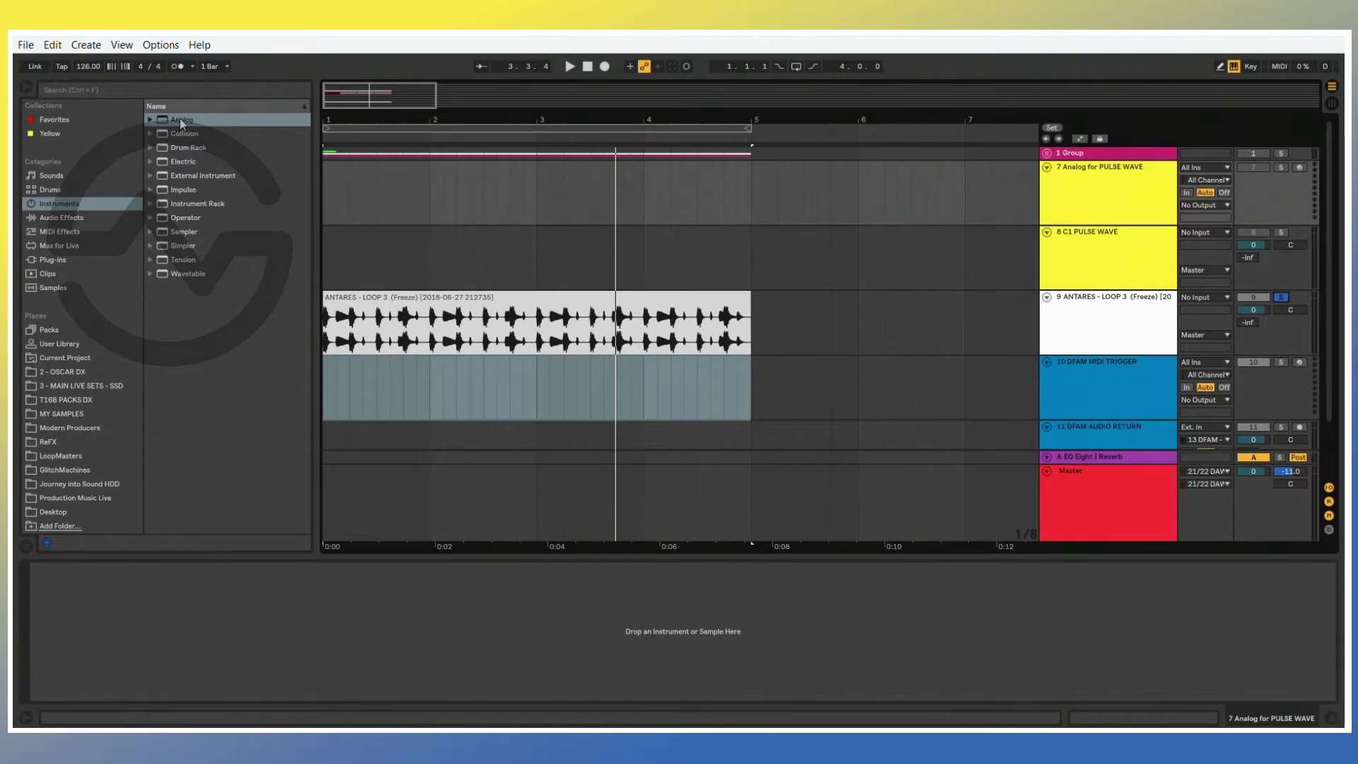
# Step: Load Analog on track 7 with a square Osc1, Filter 1 and Osc2 off, and Sustain 1.00
pyautogui.click(178, 119)
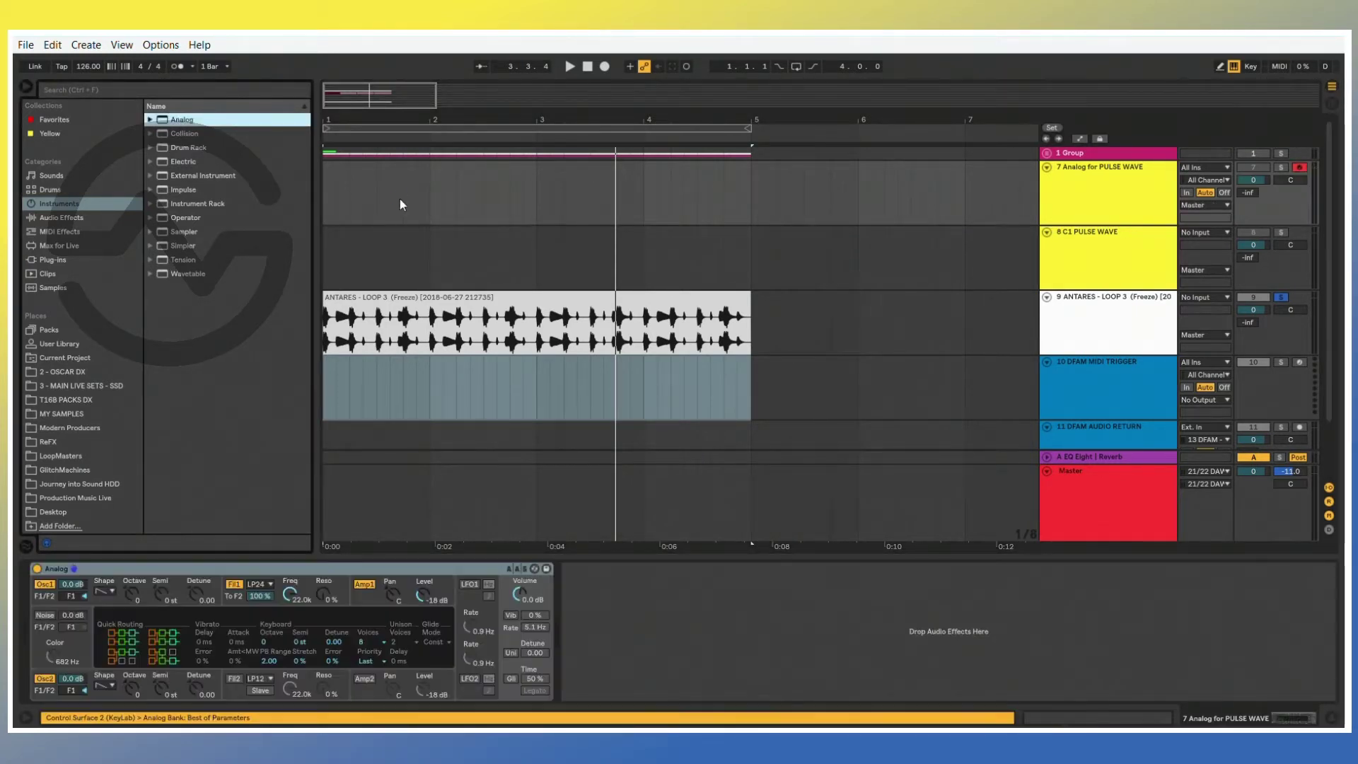
pyautogui.click(110, 588)
pyautogui.click(101, 622)
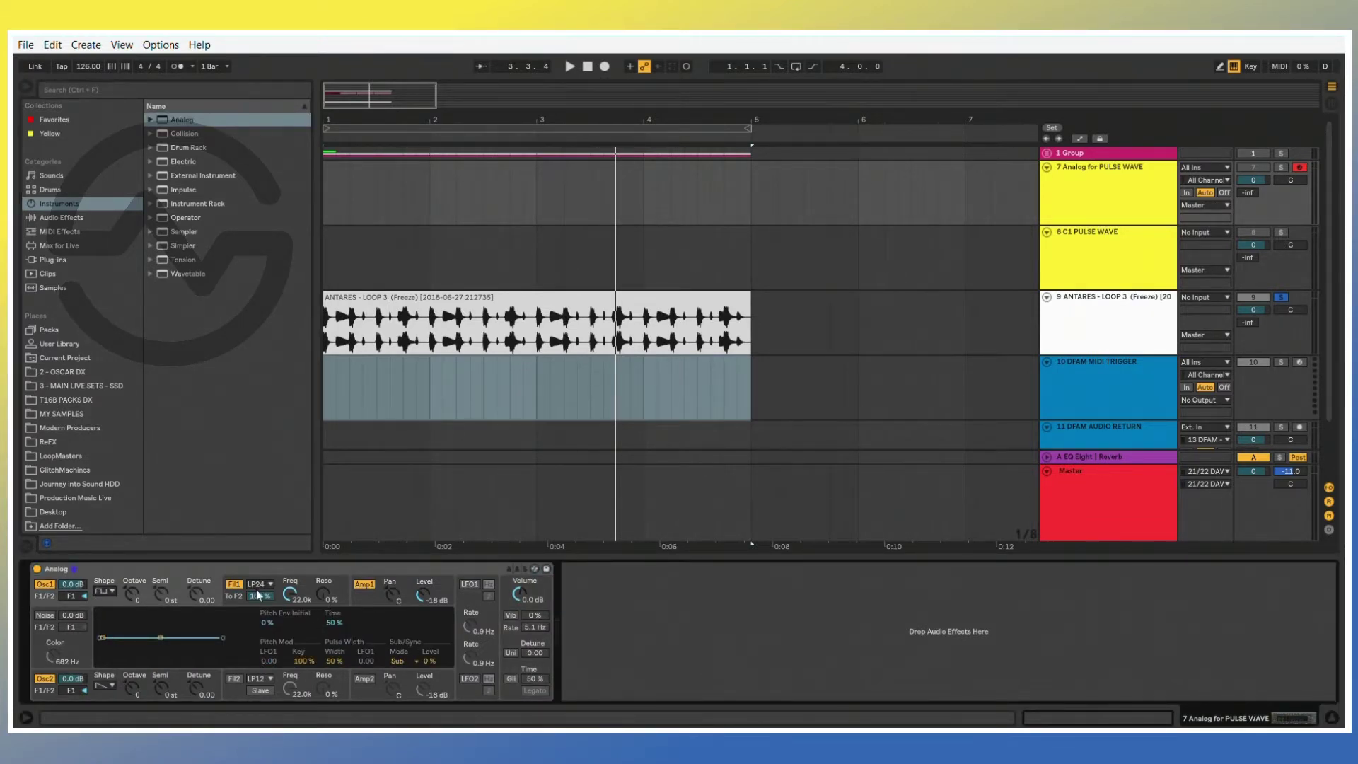
pyautogui.click(234, 585)
pyautogui.click(45, 680)
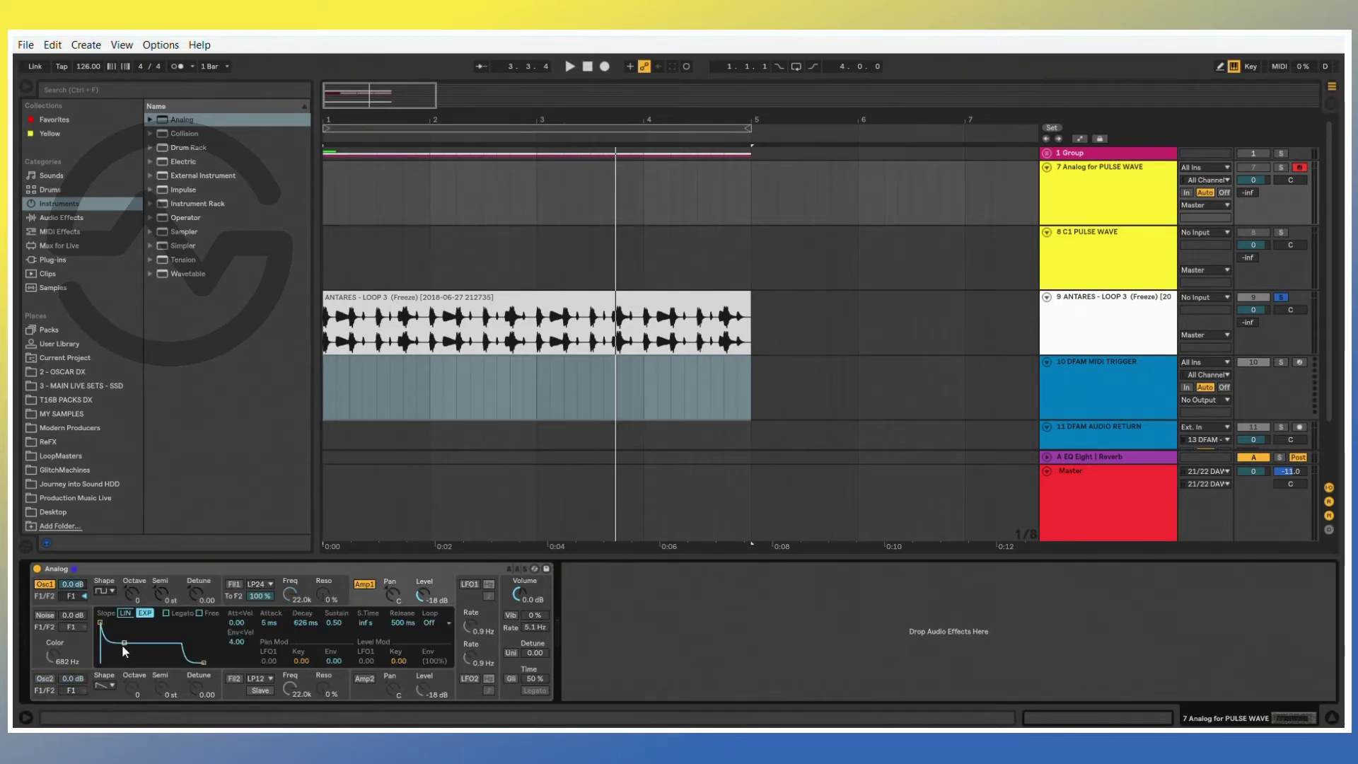
pyautogui.moveTo(123, 644); pyautogui.dragTo(182, 666)
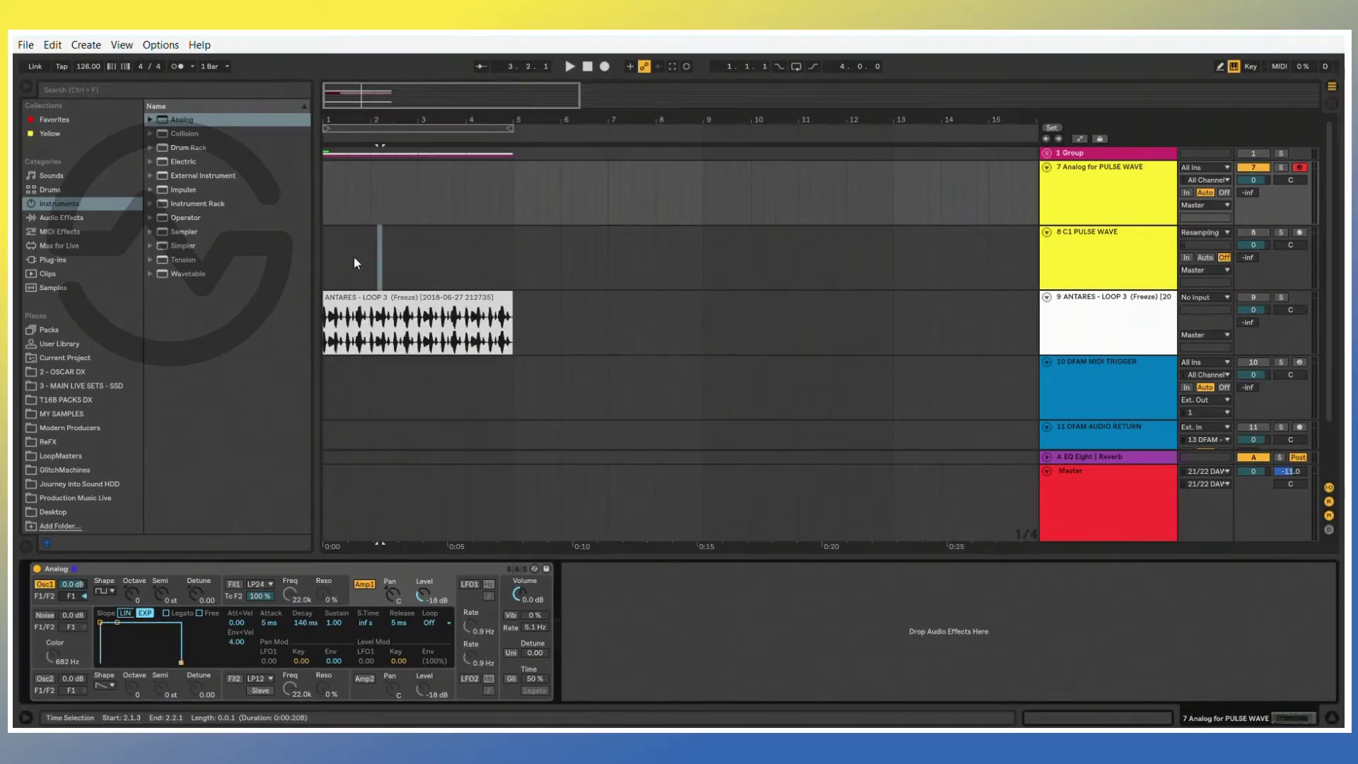
pyautogui.click(1103, 261)
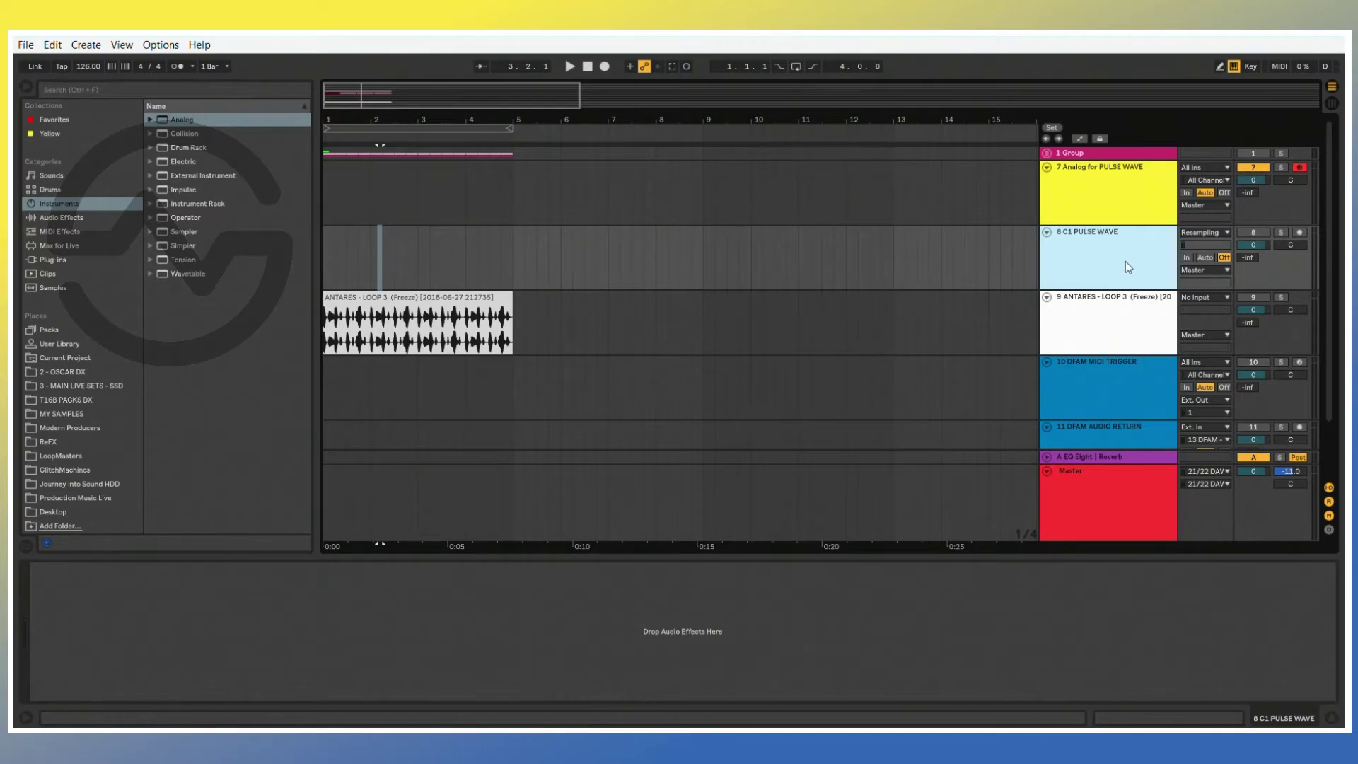
# Step: Set track 8's input to Resampling, solo the Analog track 7, and arm track 8
pyautogui.click(1220, 231)
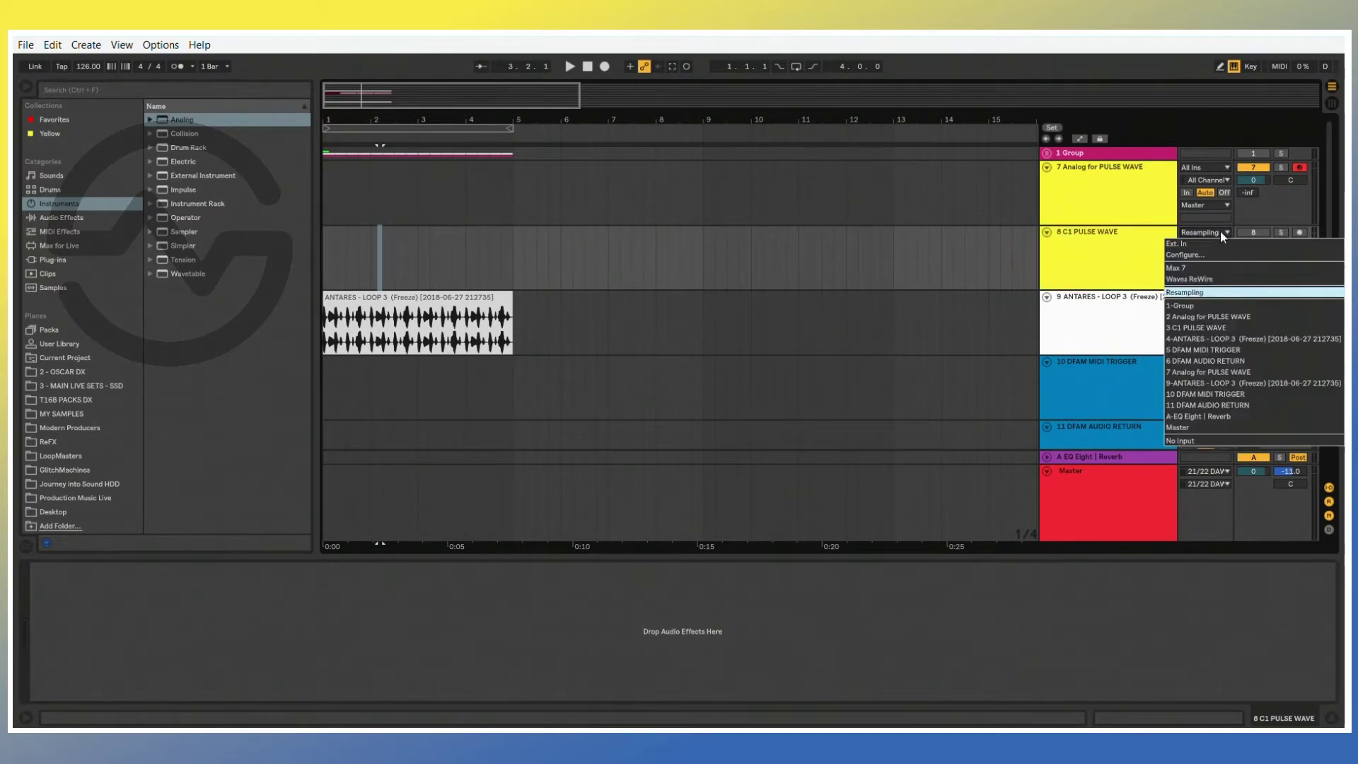
pyautogui.click(1195, 291)
pyautogui.press('s')
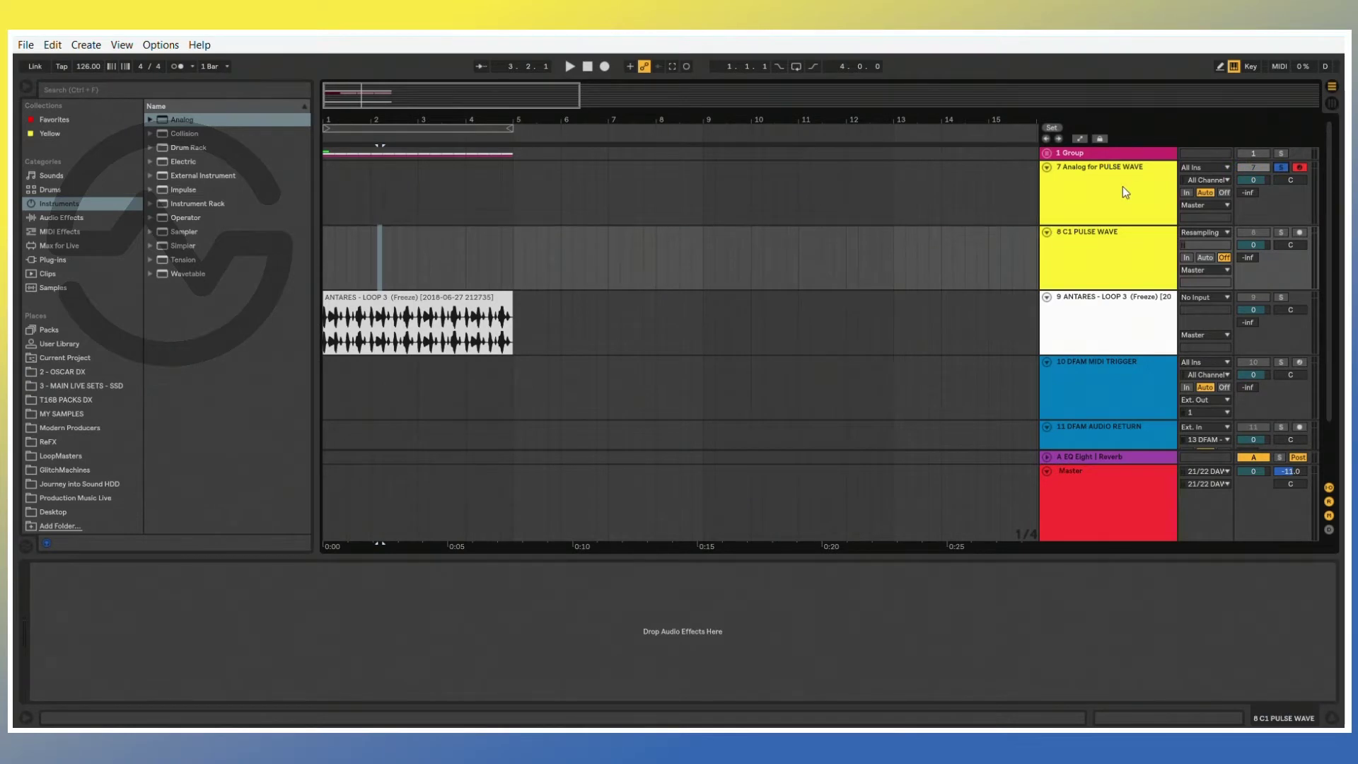
pyautogui.click(1299, 232)
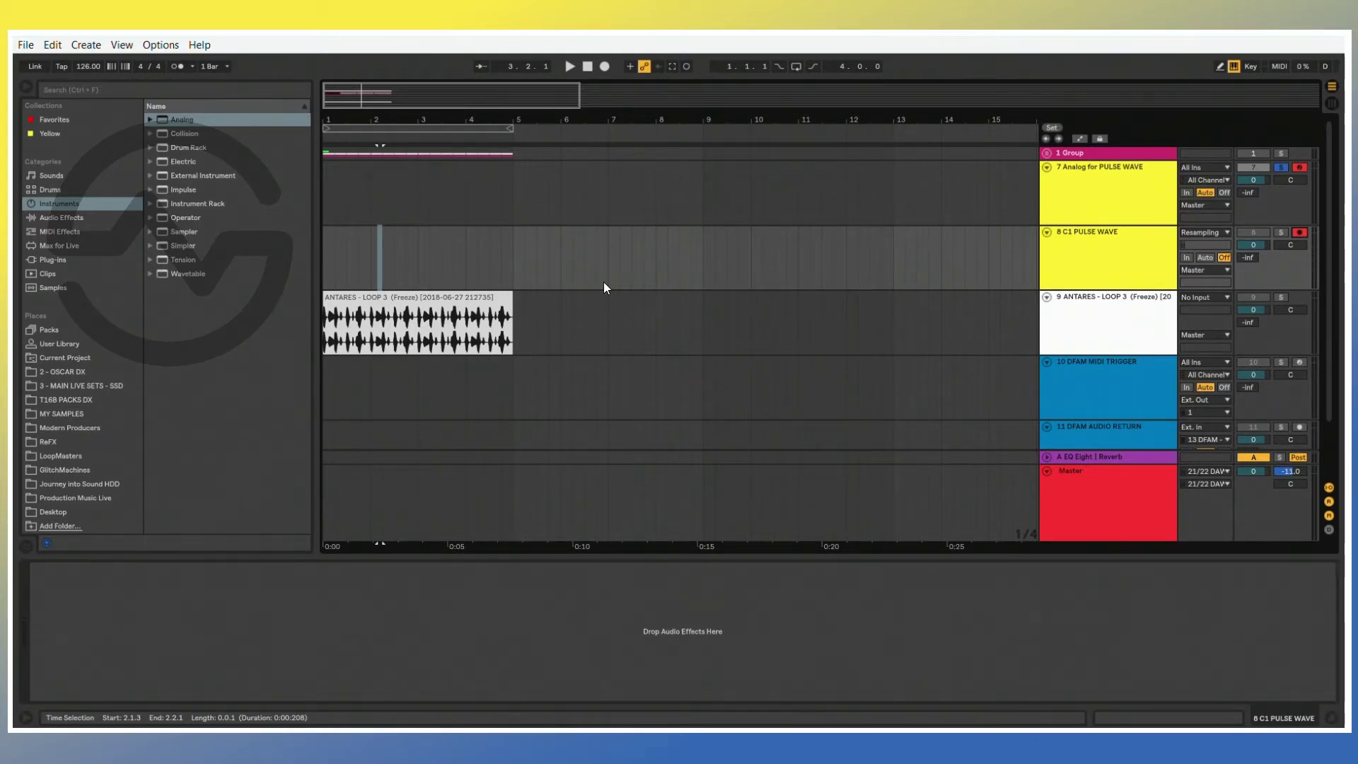
# Step: Record from 2.2.1, resampling the Analog note into track 8 as C1 PULSE WAVE 3
pyautogui.moveTo(371, 190); pyautogui.dragTo(417, 196)
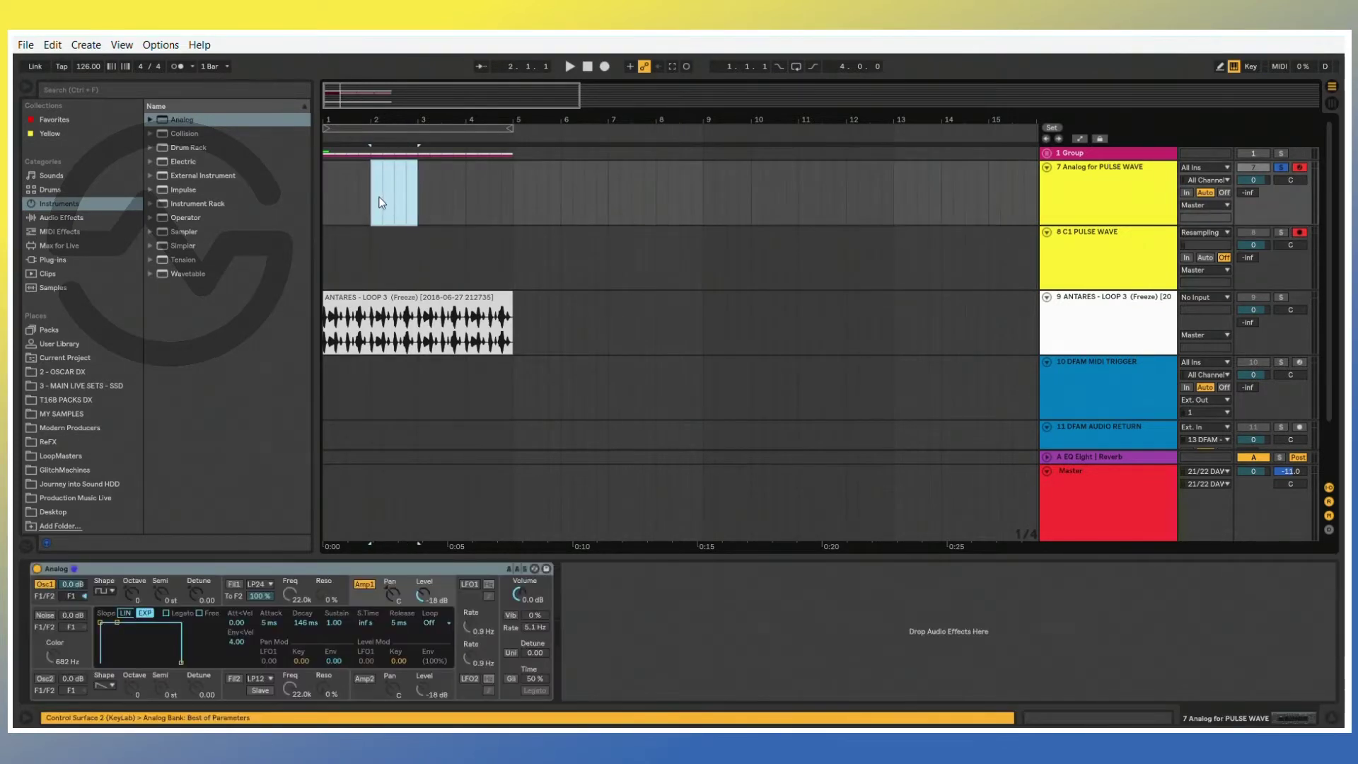
pyautogui.click(388, 263)
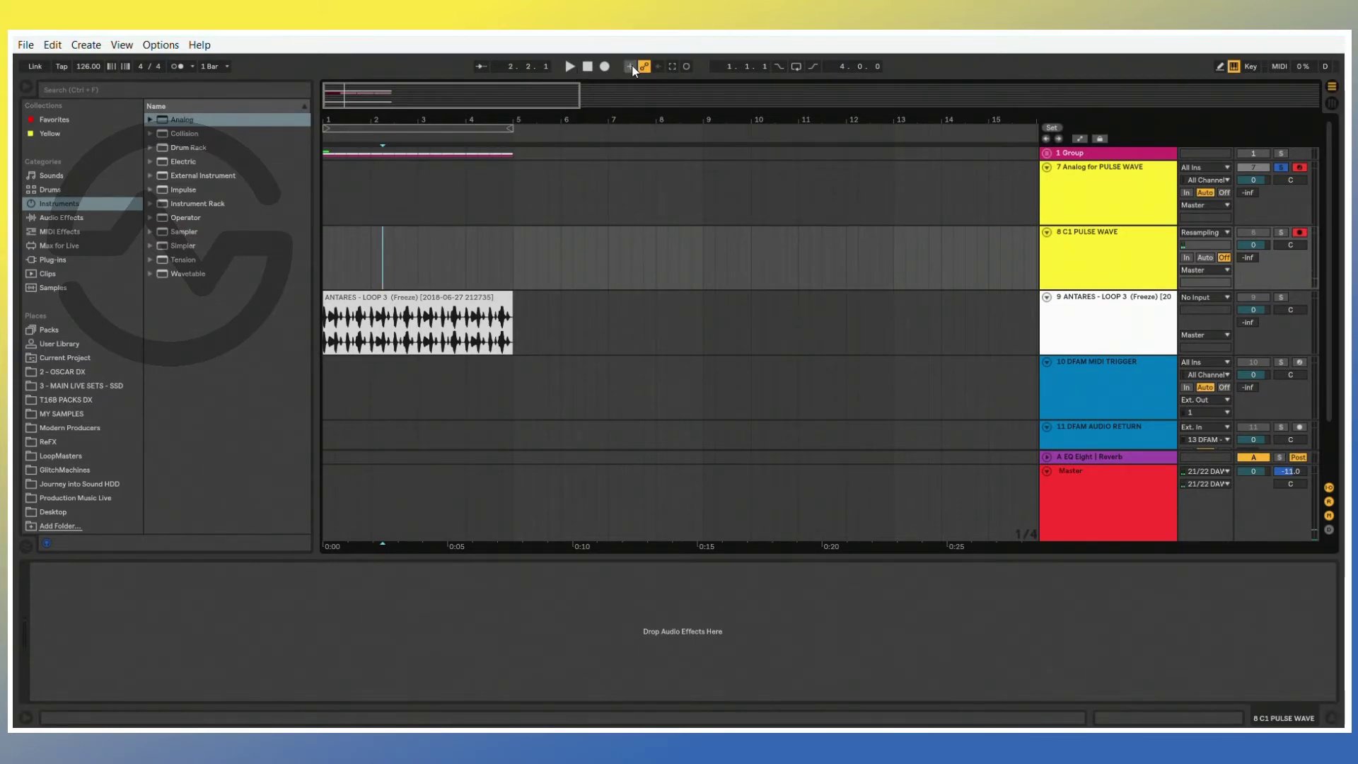
pyautogui.click(605, 67)
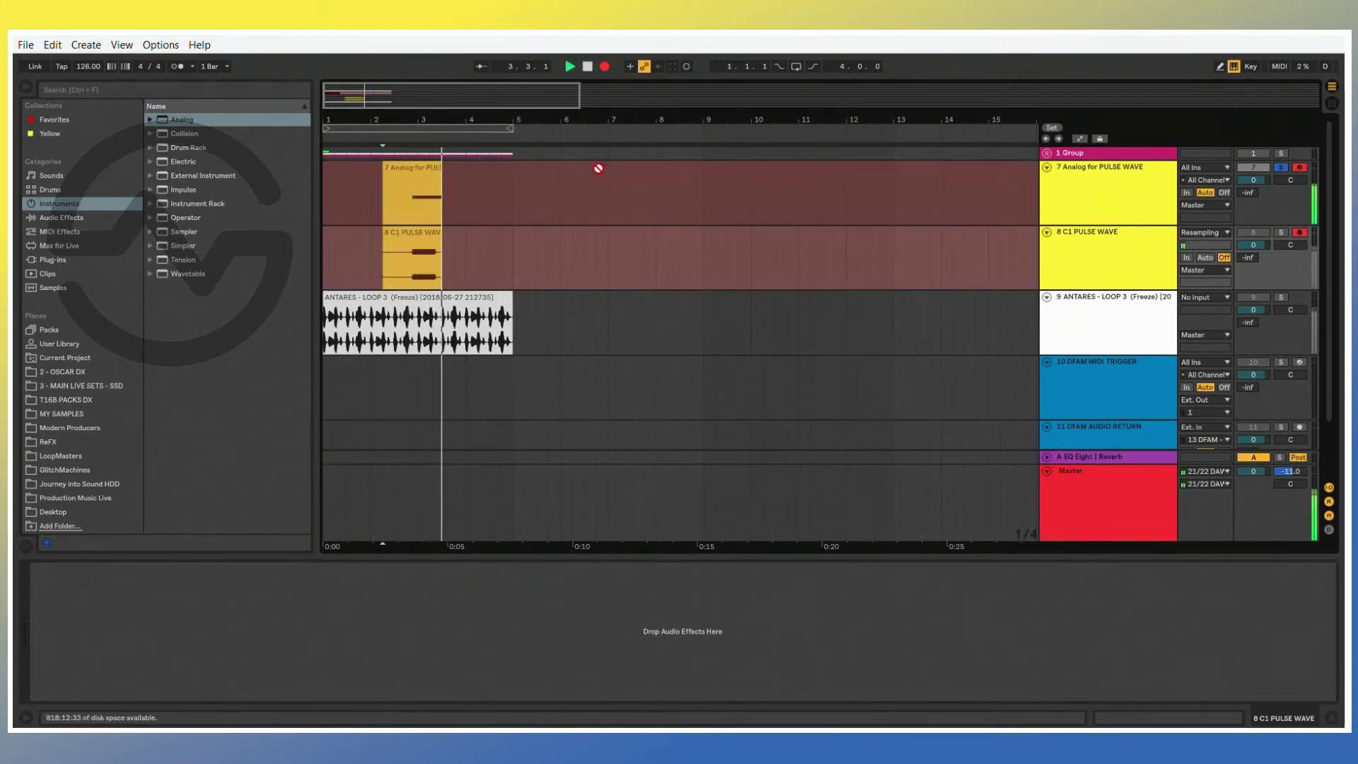
pyautogui.click(587, 66)
pyautogui.scroll(5, 661, 207)
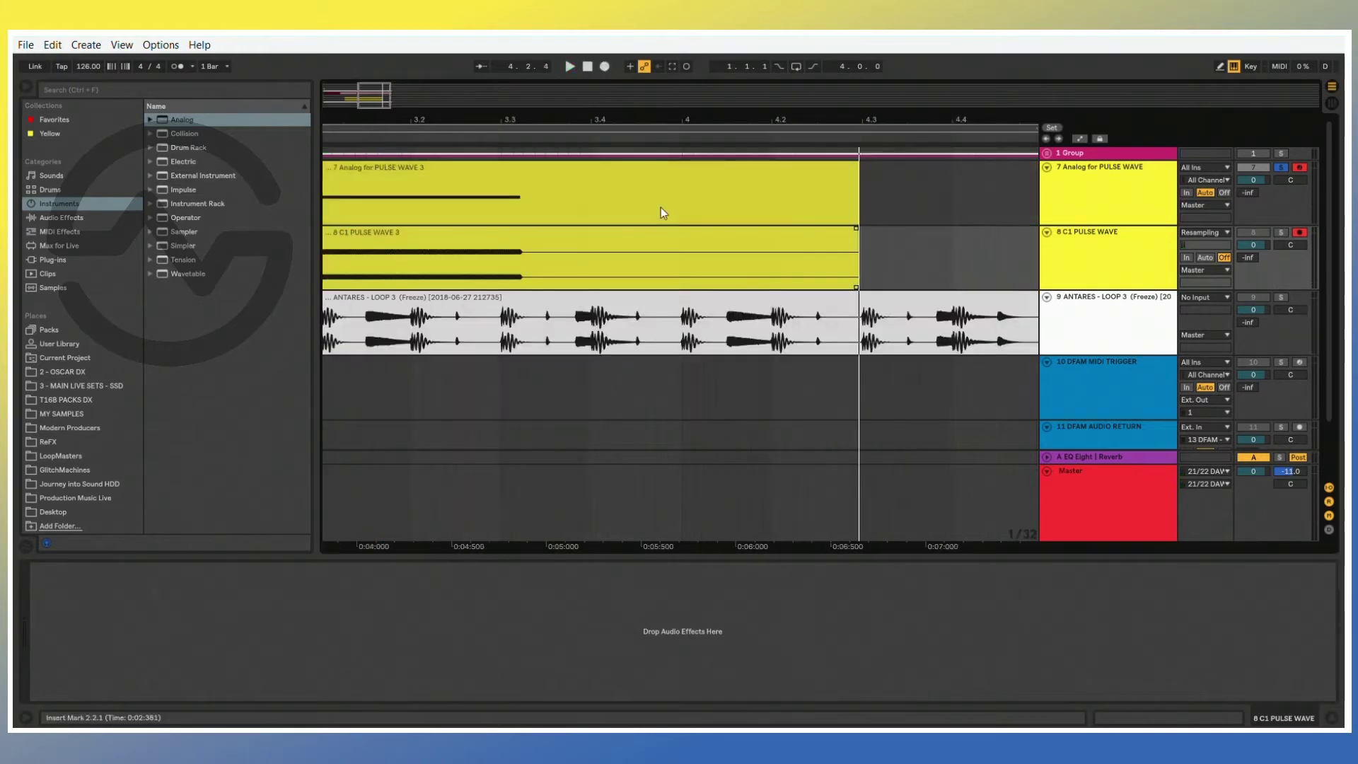
# Step: Delete the recorded MIDI clip from the Analog track 7
pyautogui.click(665, 191)
pyautogui.press('Delete')
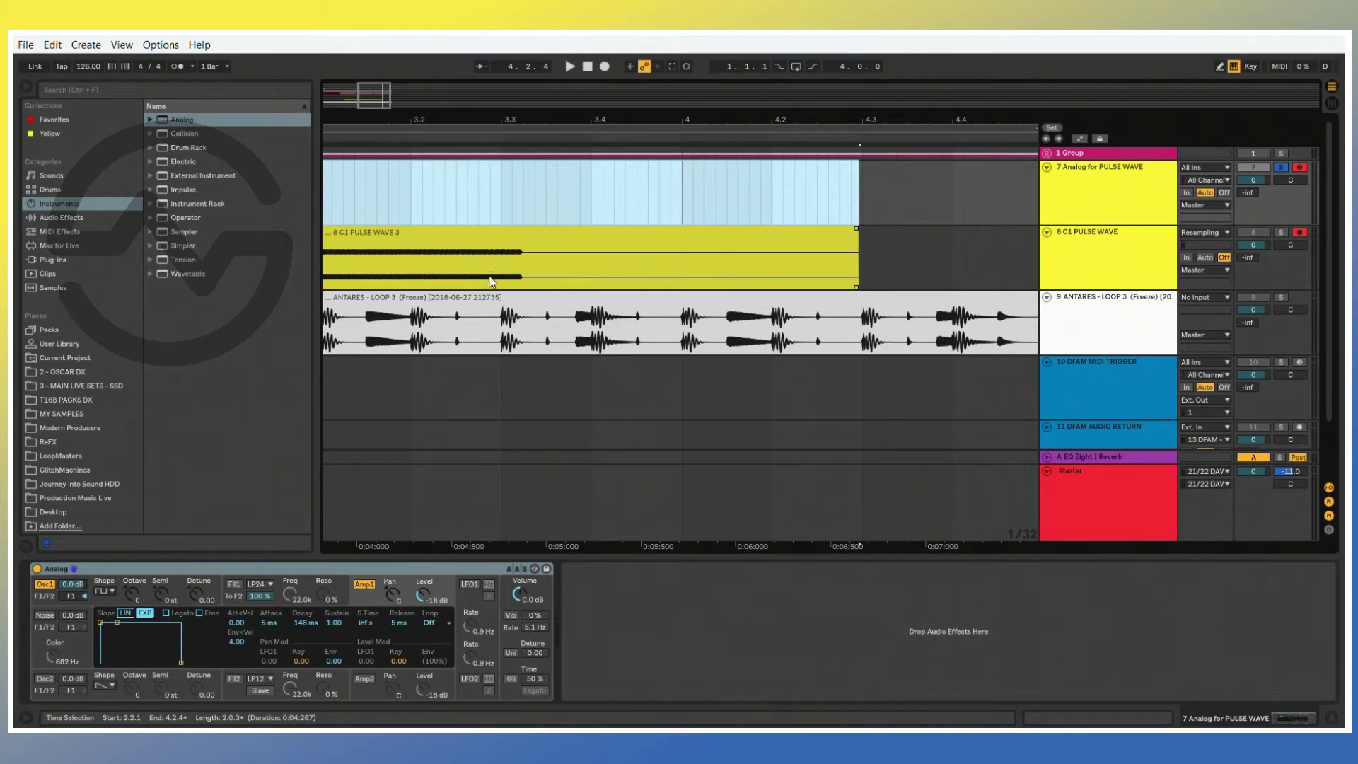
pyautogui.scroll(5, 494, 277)
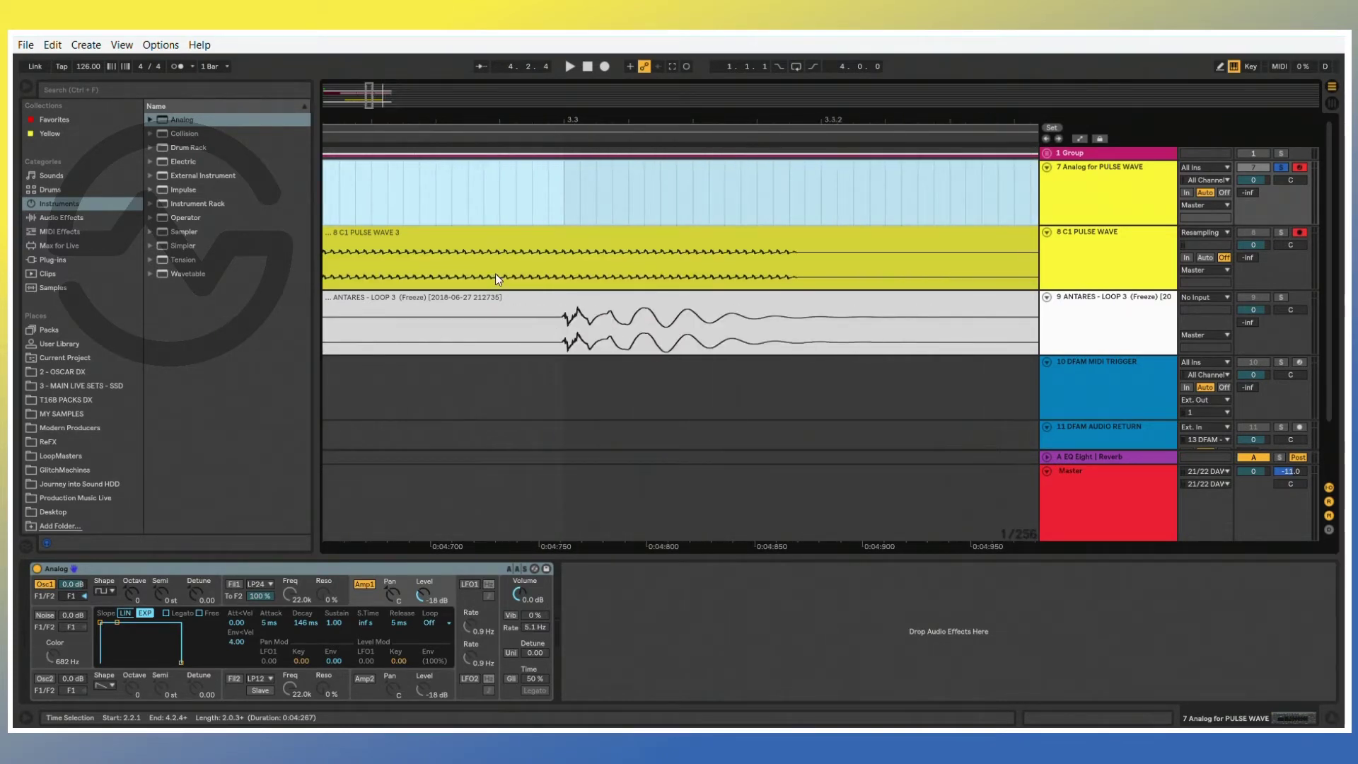
# Step: Isolate one pulse-wave cycle on track 8 by splitting with Ctrl+E and deleting the surplus audio
pyautogui.click(500, 255)
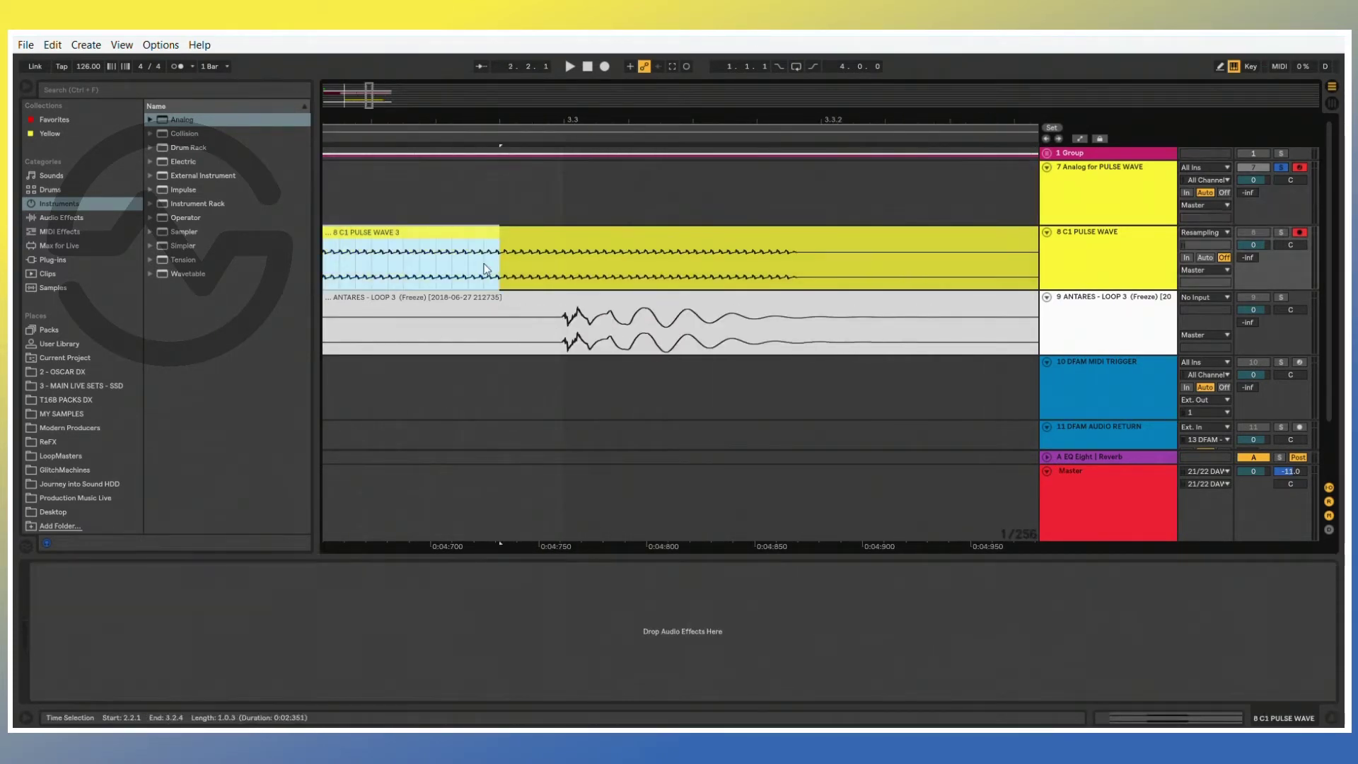
pyautogui.moveTo(485, 266); pyautogui.dragTo(558, 248)
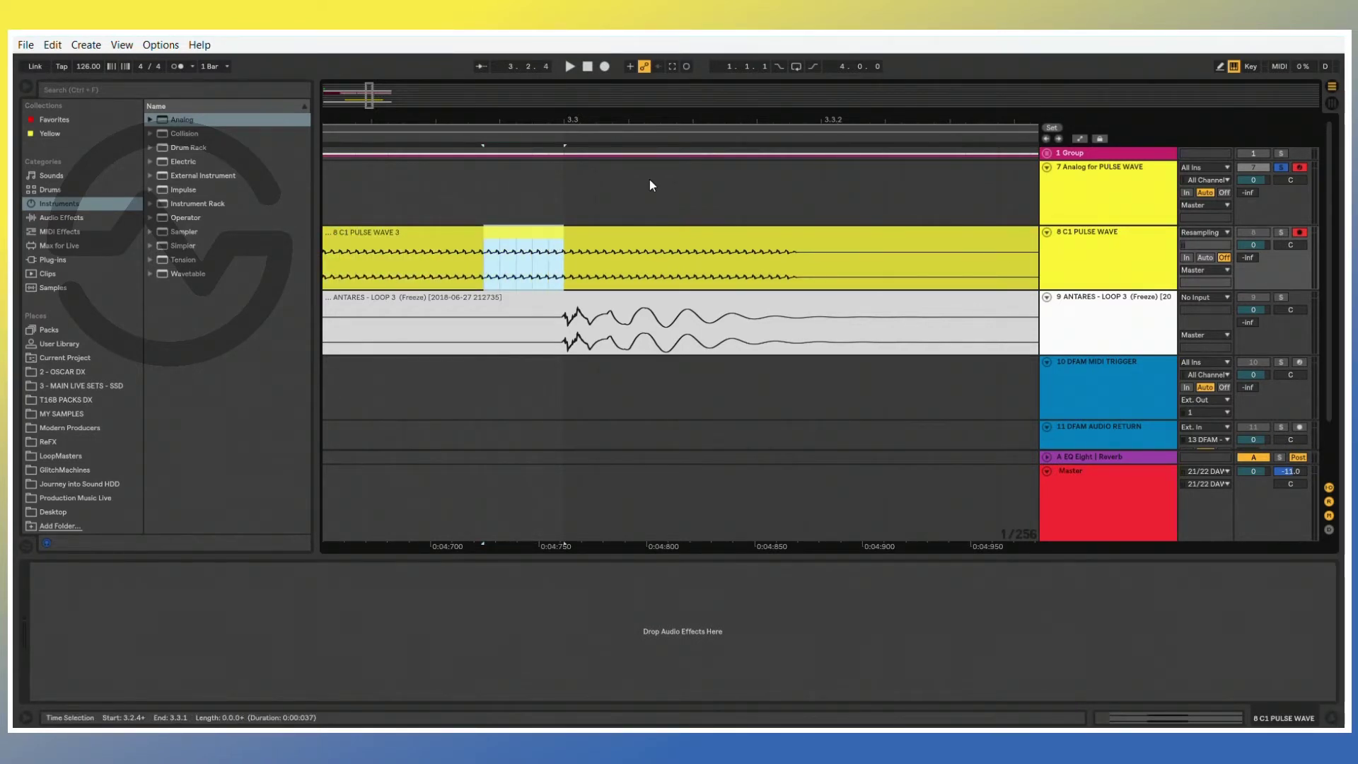
pyautogui.hotkey('ctrl', 'e')
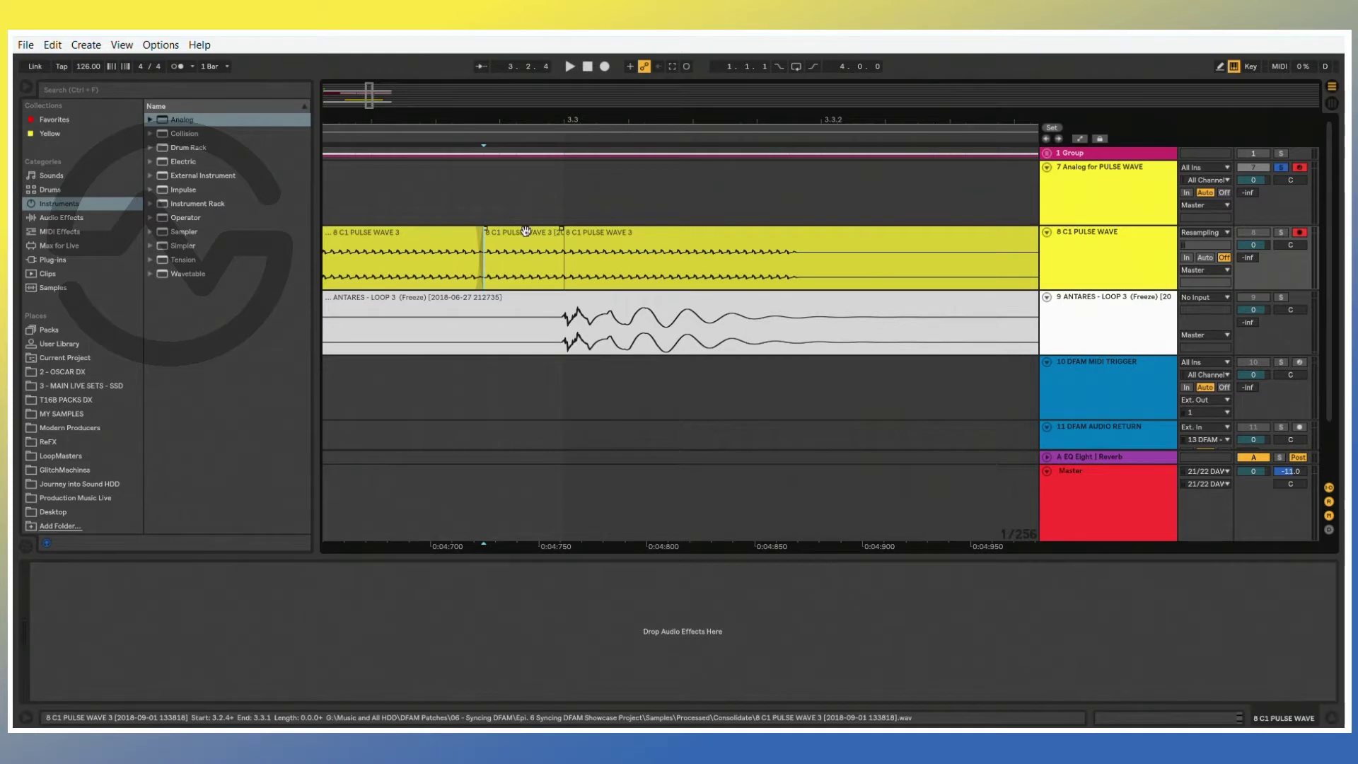
pyautogui.click(423, 232)
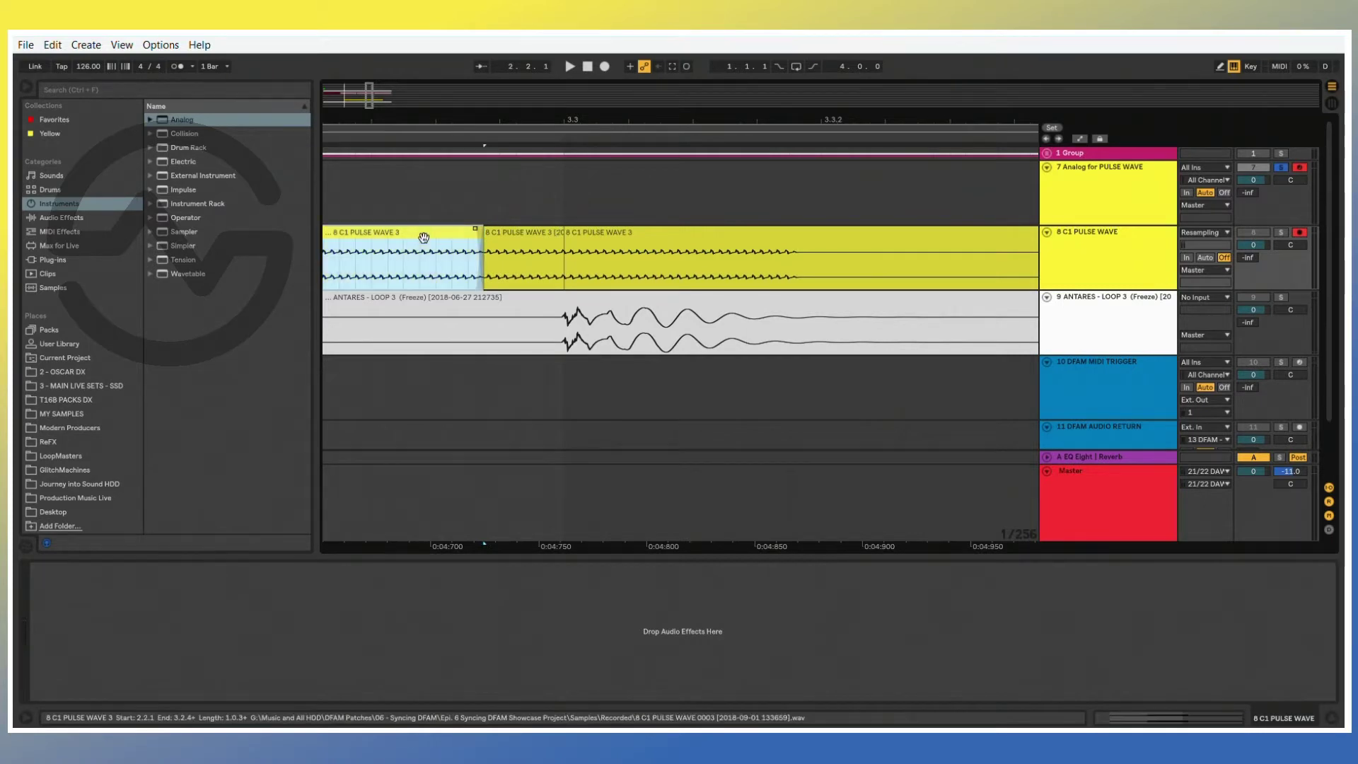
pyautogui.click(812, 276)
pyautogui.press('Delete')
pyautogui.scroll(5, 525, 247)
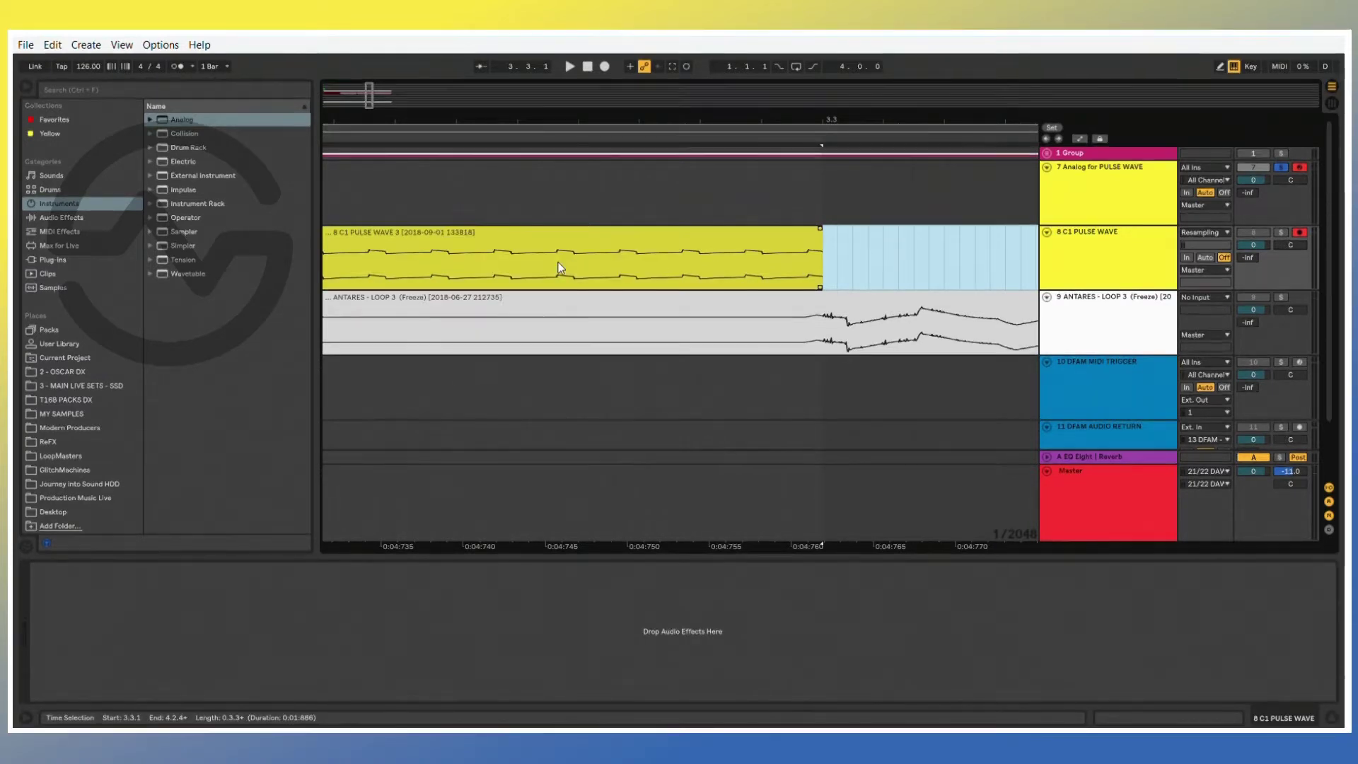
pyautogui.scroll(-5, 560, 268)
# Step: Load C1 PULSE WAVE 3 into a Simpler on DFAM MIDI TRIGGER, adjust its start, and arm the track
pyautogui.click(1114, 361)
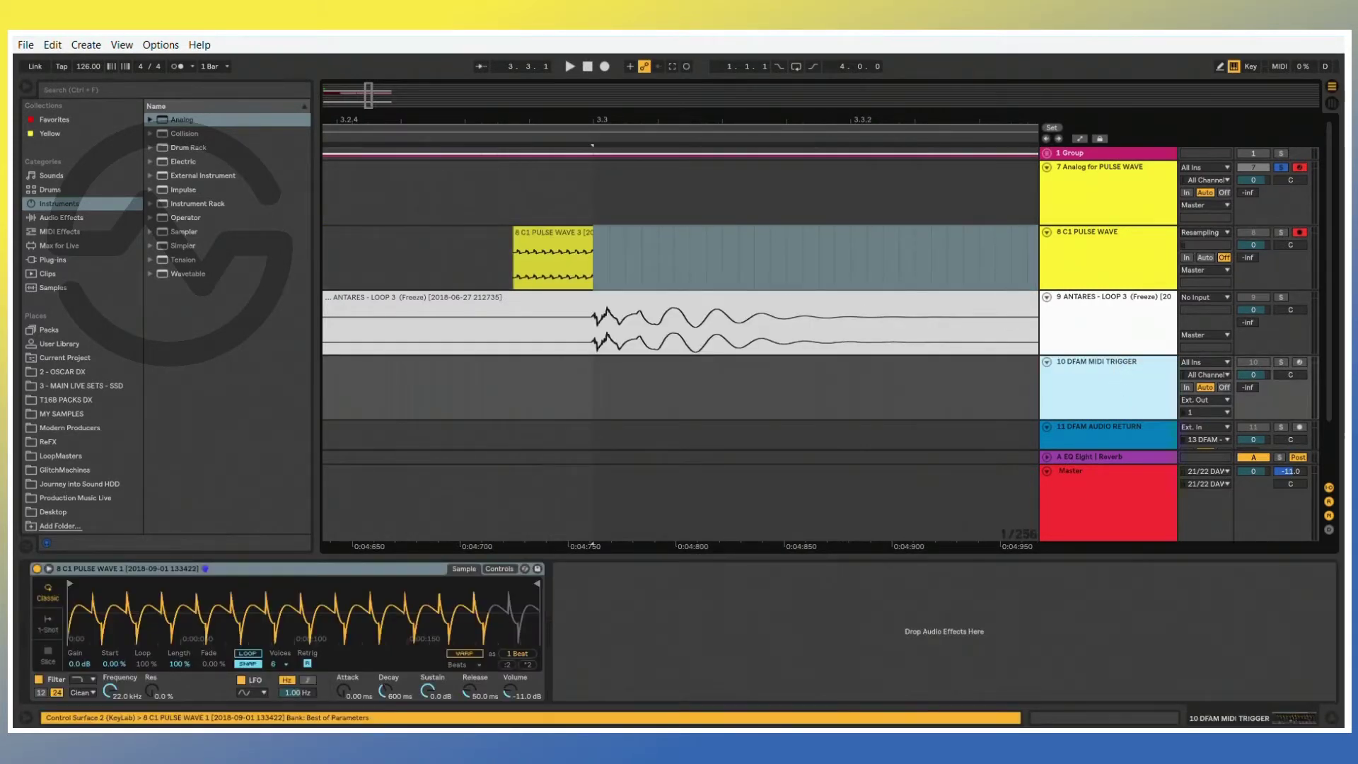
pyautogui.moveTo(194, 232); pyautogui.dragTo(515, 370)
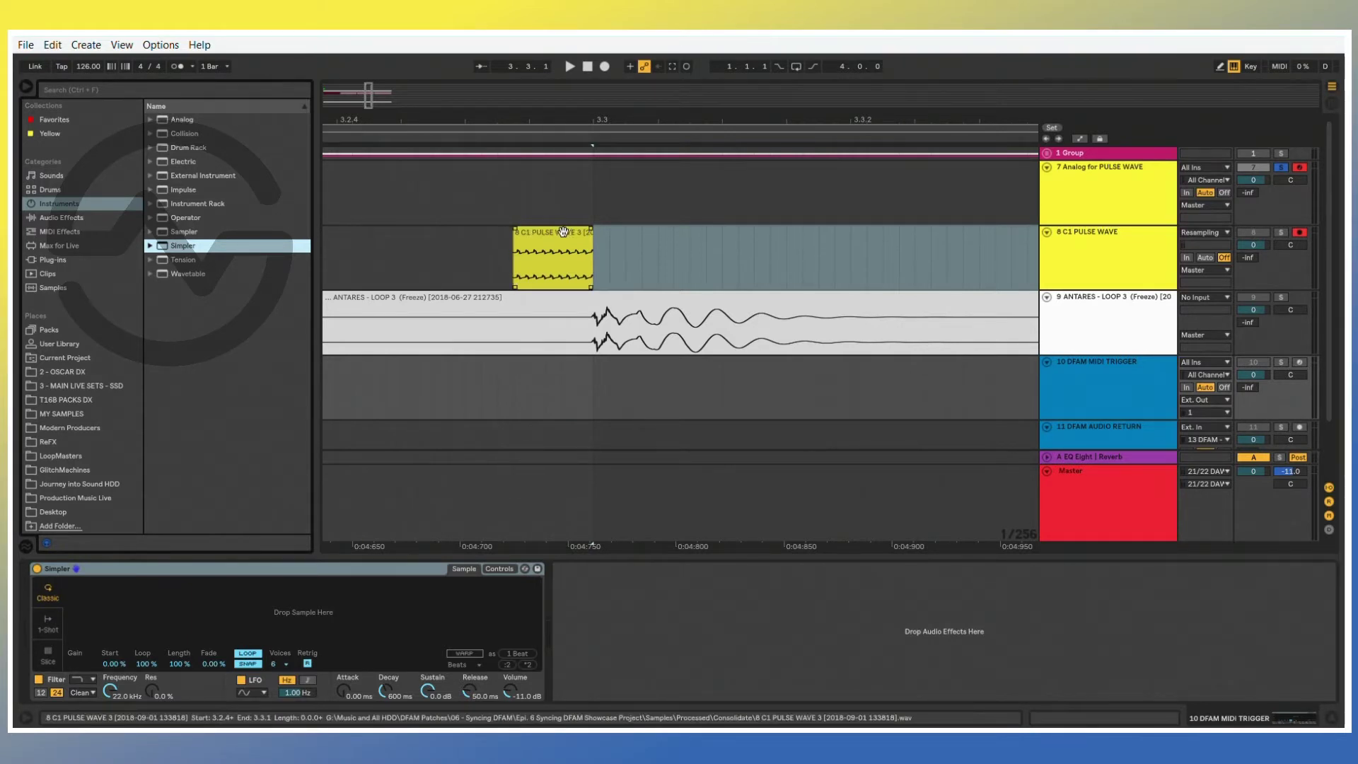
pyautogui.moveTo(555, 236); pyautogui.dragTo(281, 606)
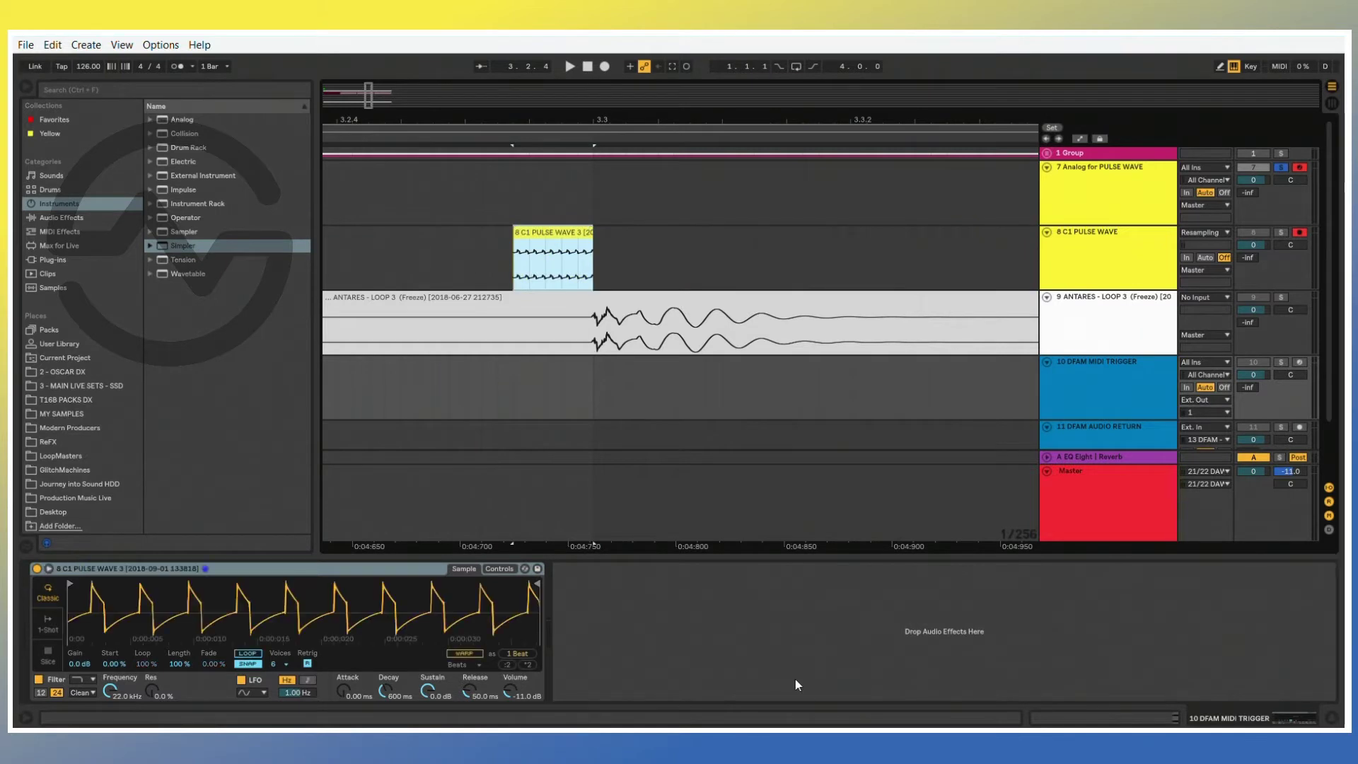
pyautogui.moveTo(50, 566); pyautogui.dragTo(80, 564)
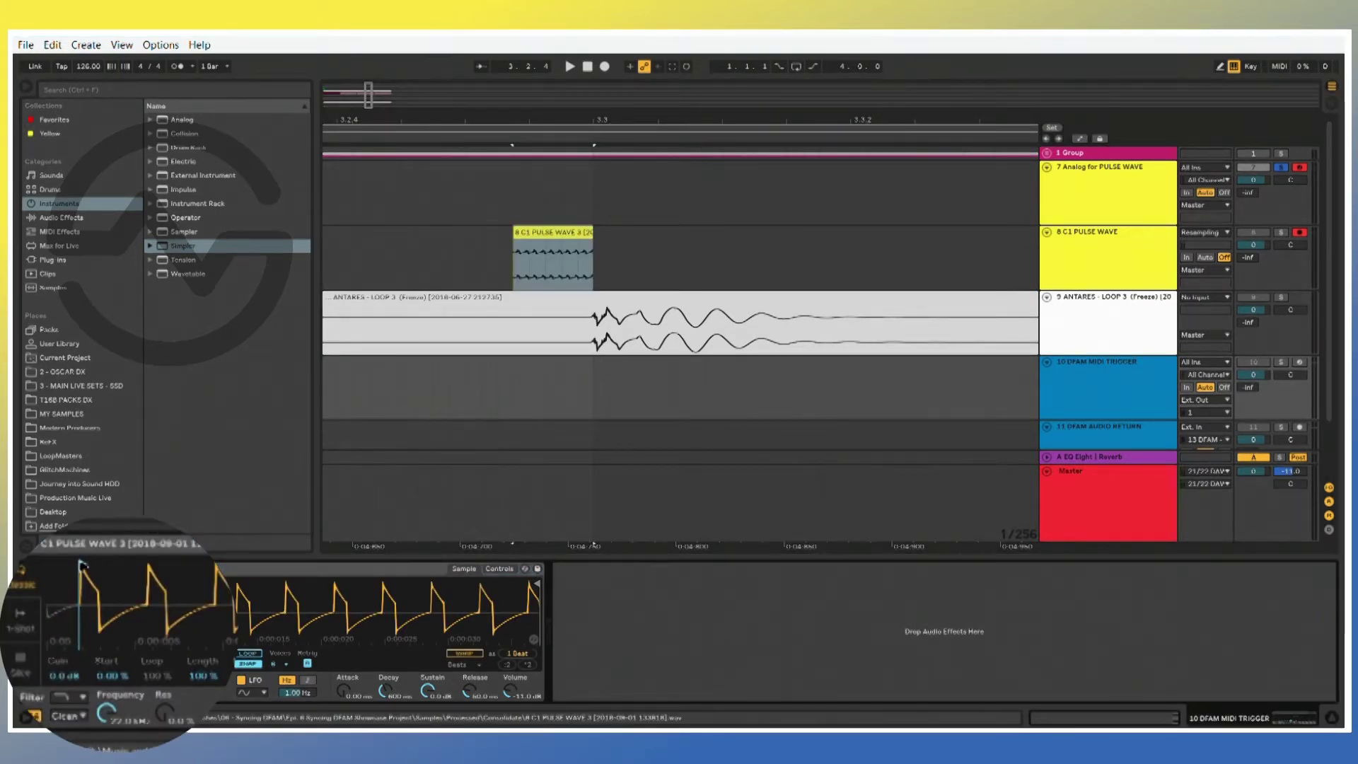
pyautogui.moveTo(89, 619)
pyautogui.mouseDown()
pyautogui.moveTo(99, 629)
pyautogui.moveTo(148, 610)
pyautogui.moveTo(93, 580)
pyautogui.mouseUp()
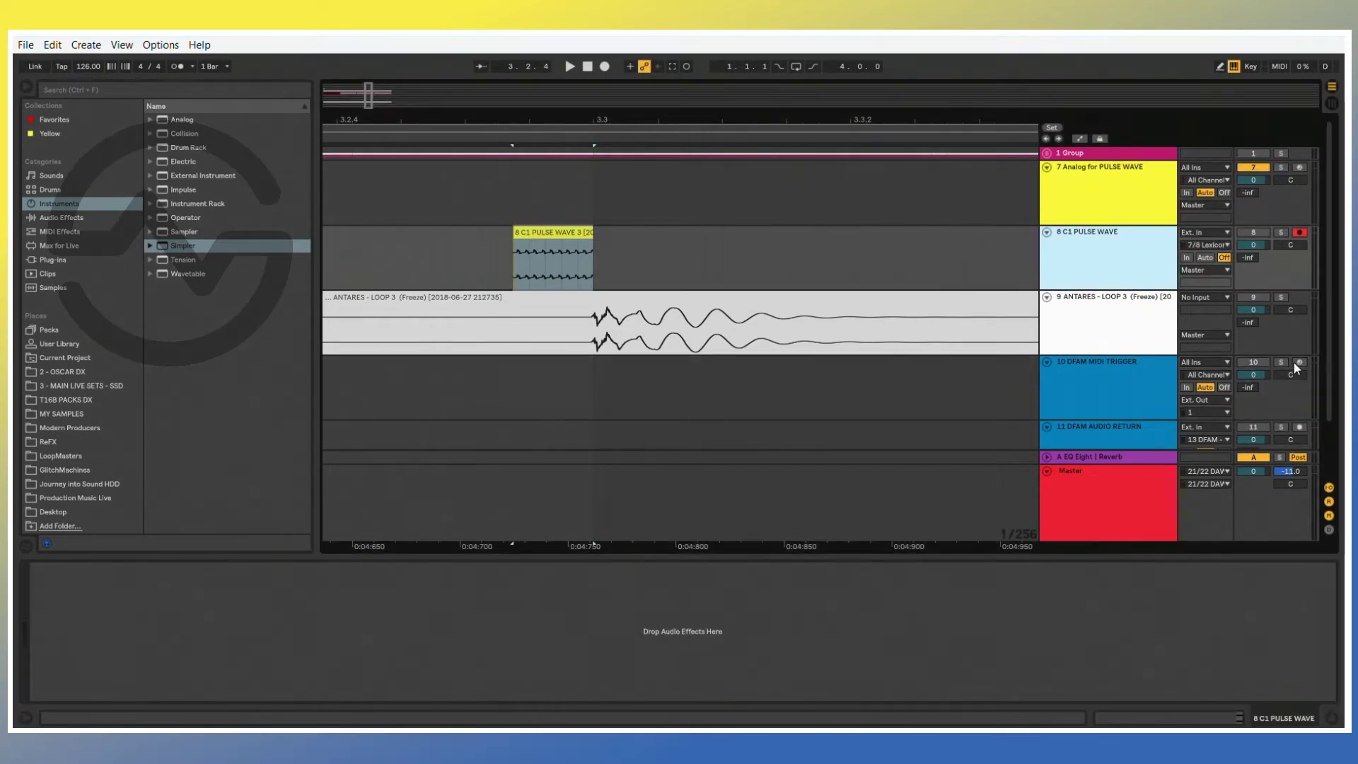
pyautogui.click(1298, 362)
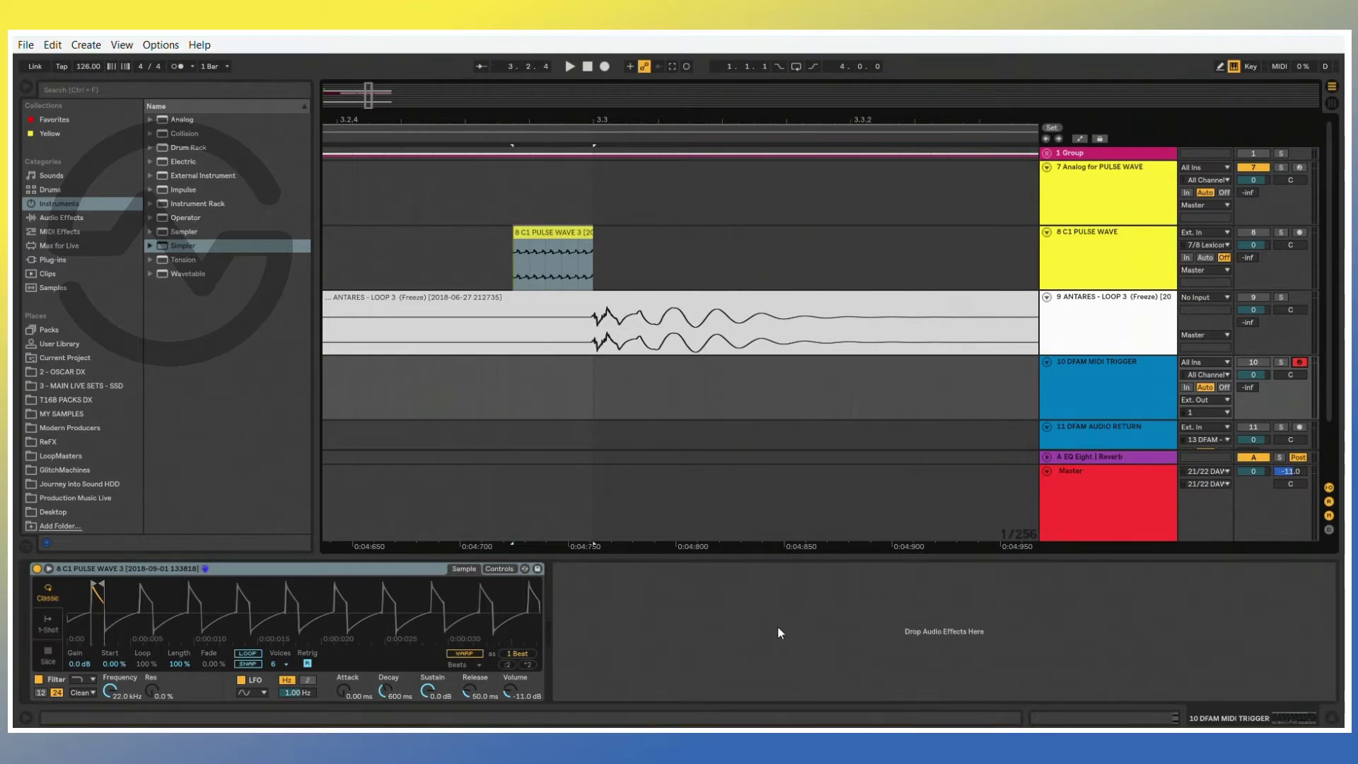
# Step: Route track 10's MIDI output to Ext. Out on channel 1
pyautogui.scroll(-2, 1111, 380)
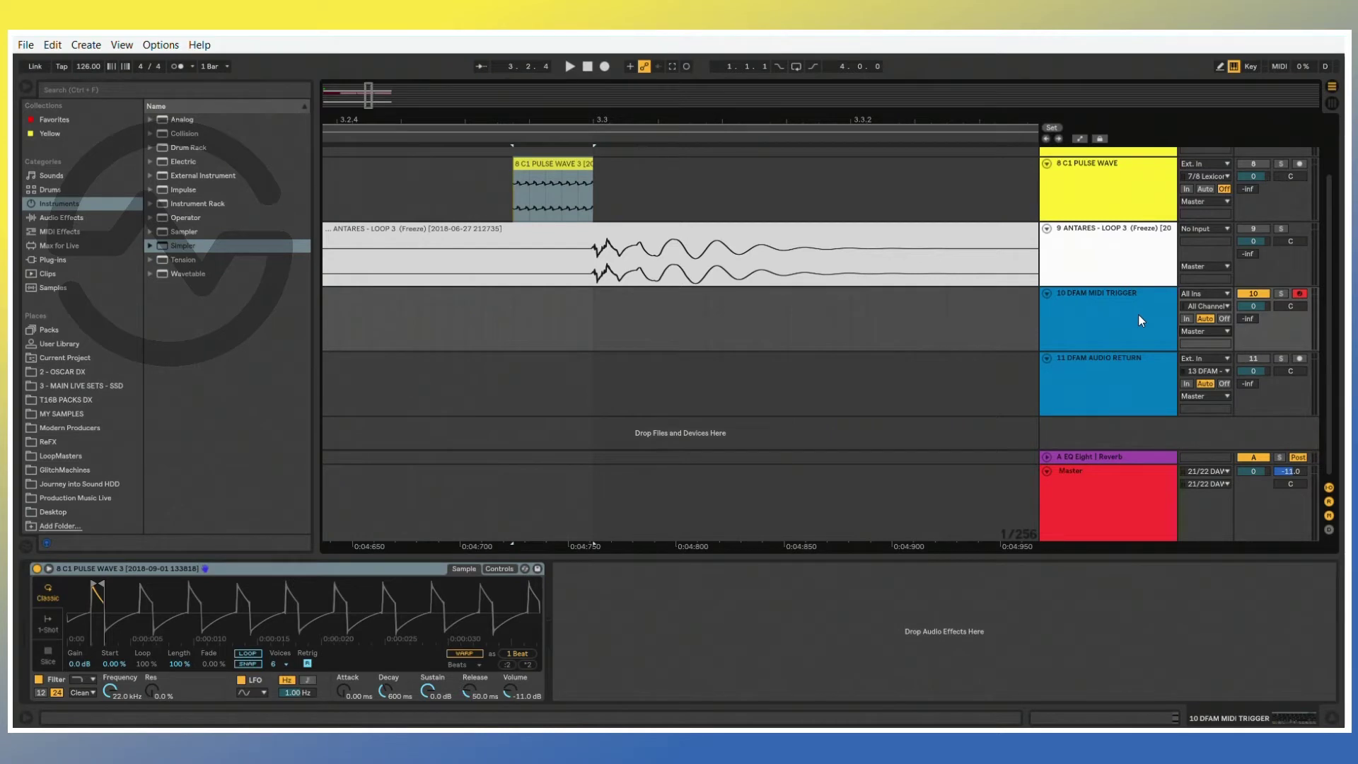
pyautogui.click(1202, 331)
pyautogui.click(1200, 343)
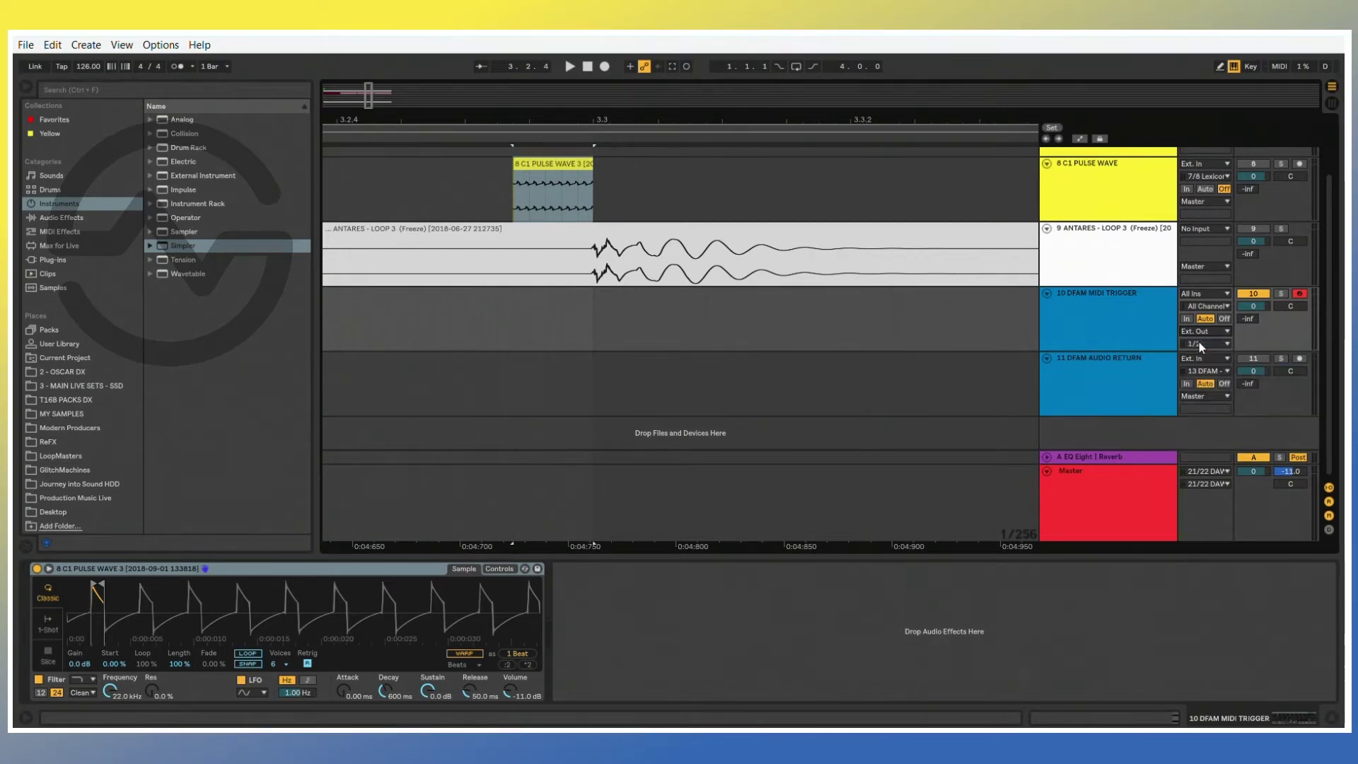
pyautogui.click(1216, 345)
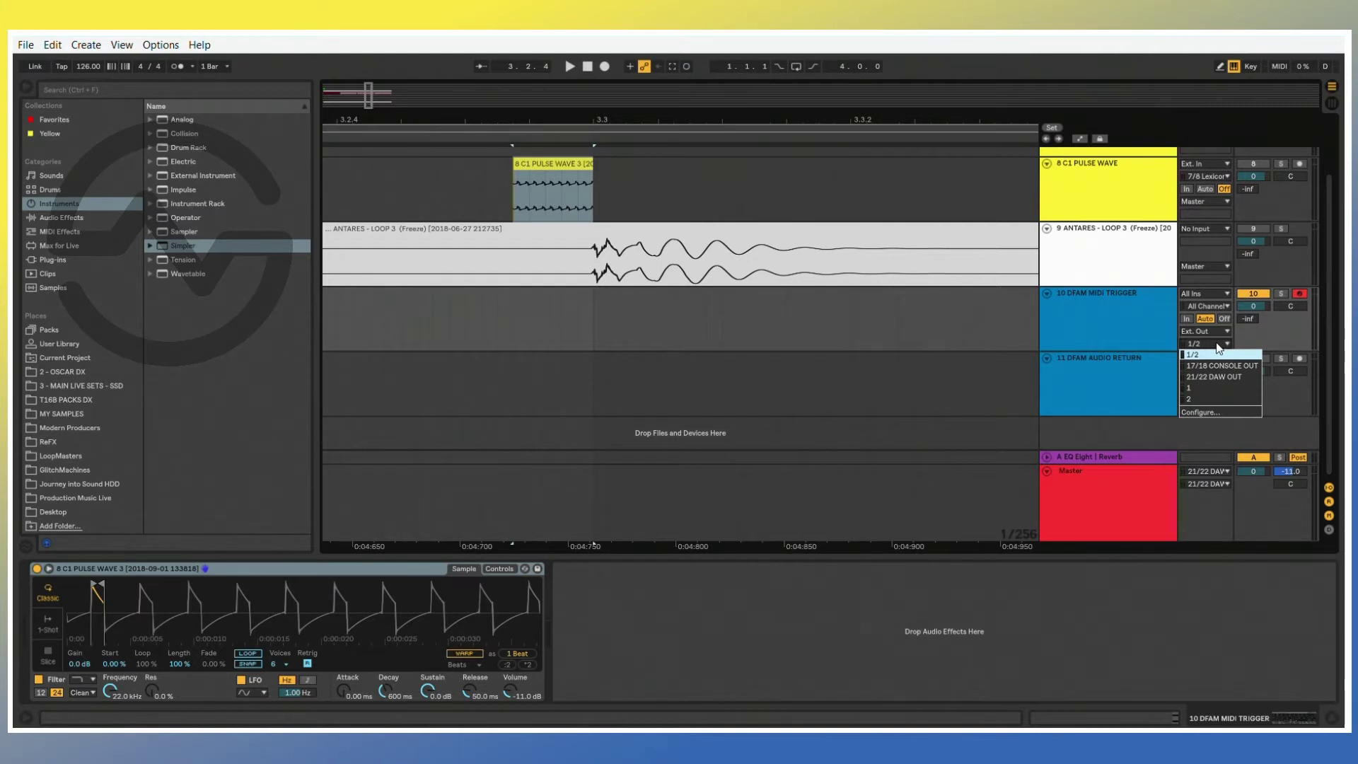
pyautogui.click(1207, 390)
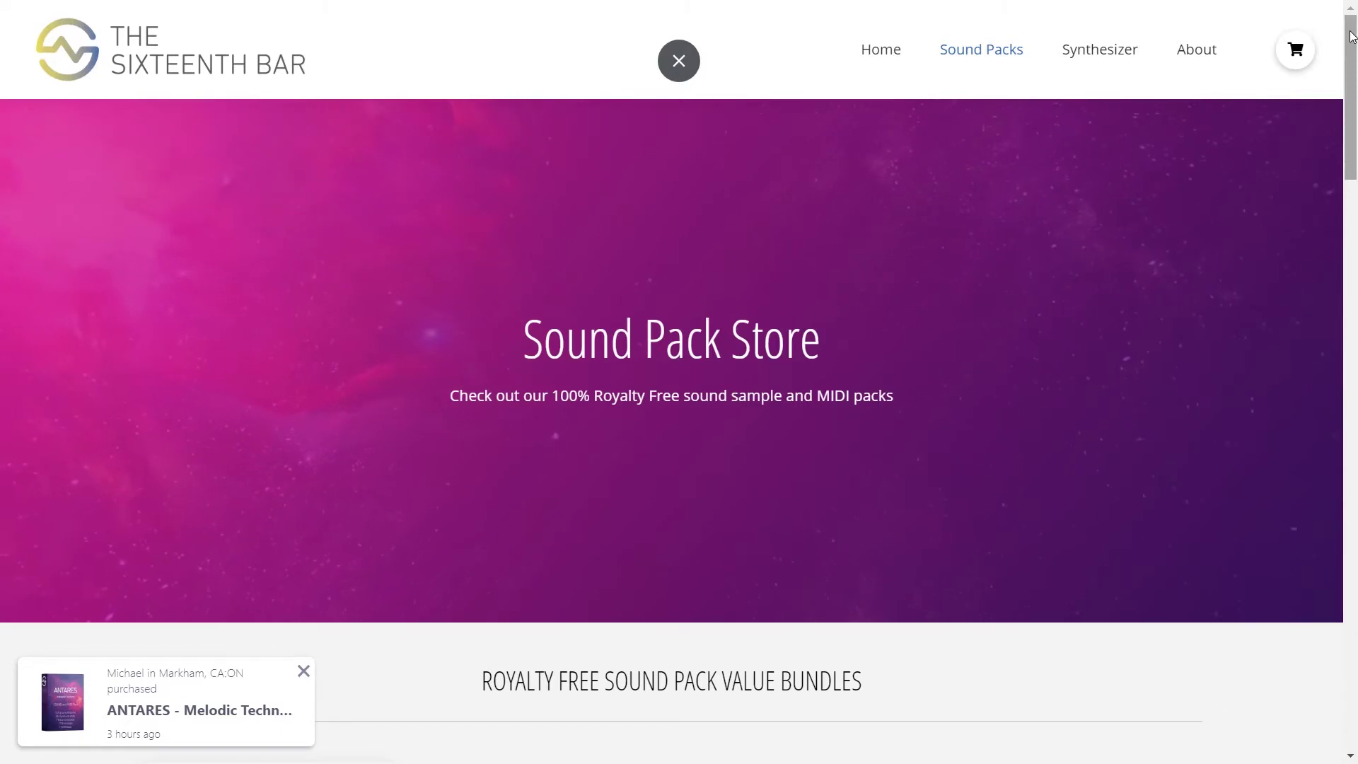
# Step: Scroll the Sound Pack Store page toward the free downloads, then zoom out the Live arrangement
pyautogui.scroll(-2, 1349, 74)
pyautogui.moveTo(1349, 74); pyautogui.dragTo(1291, 482)
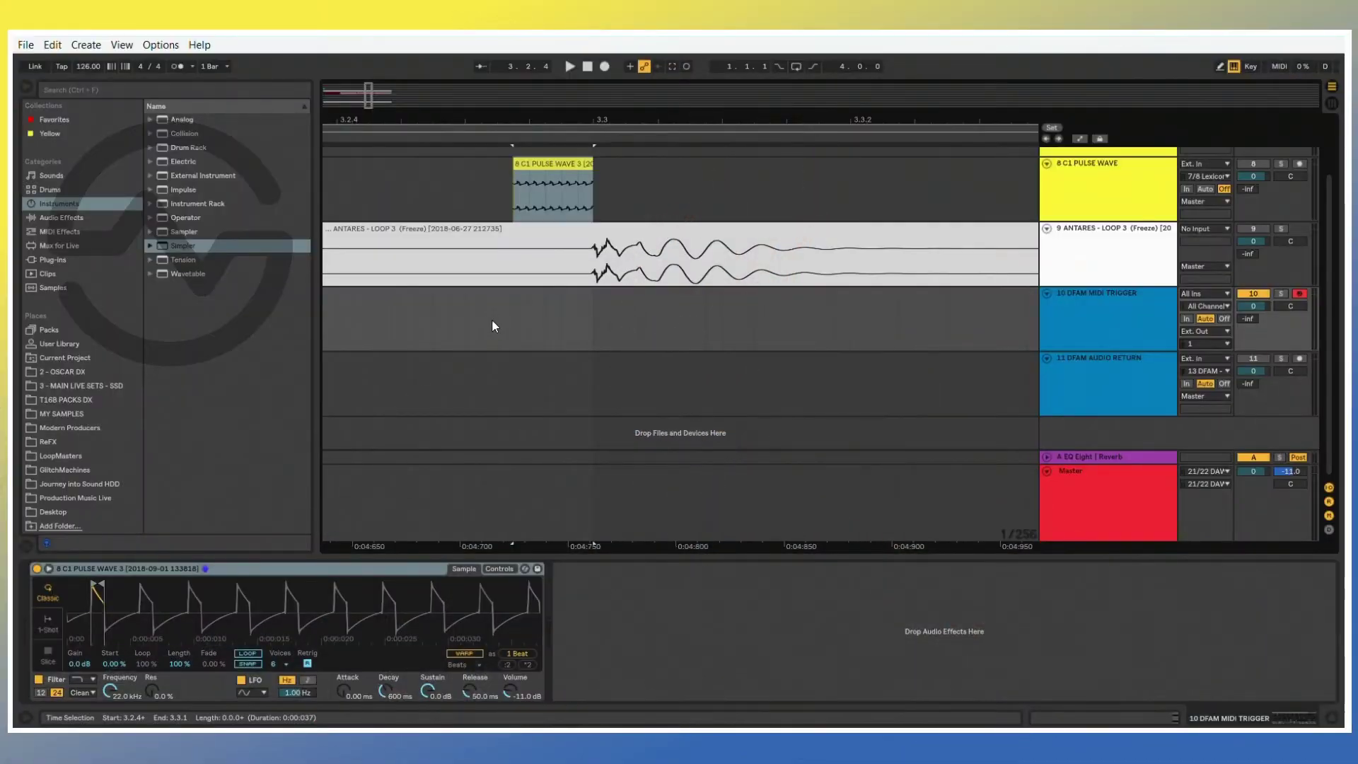
pyautogui.press('-')
pyautogui.press('-')
pyautogui.press('-')
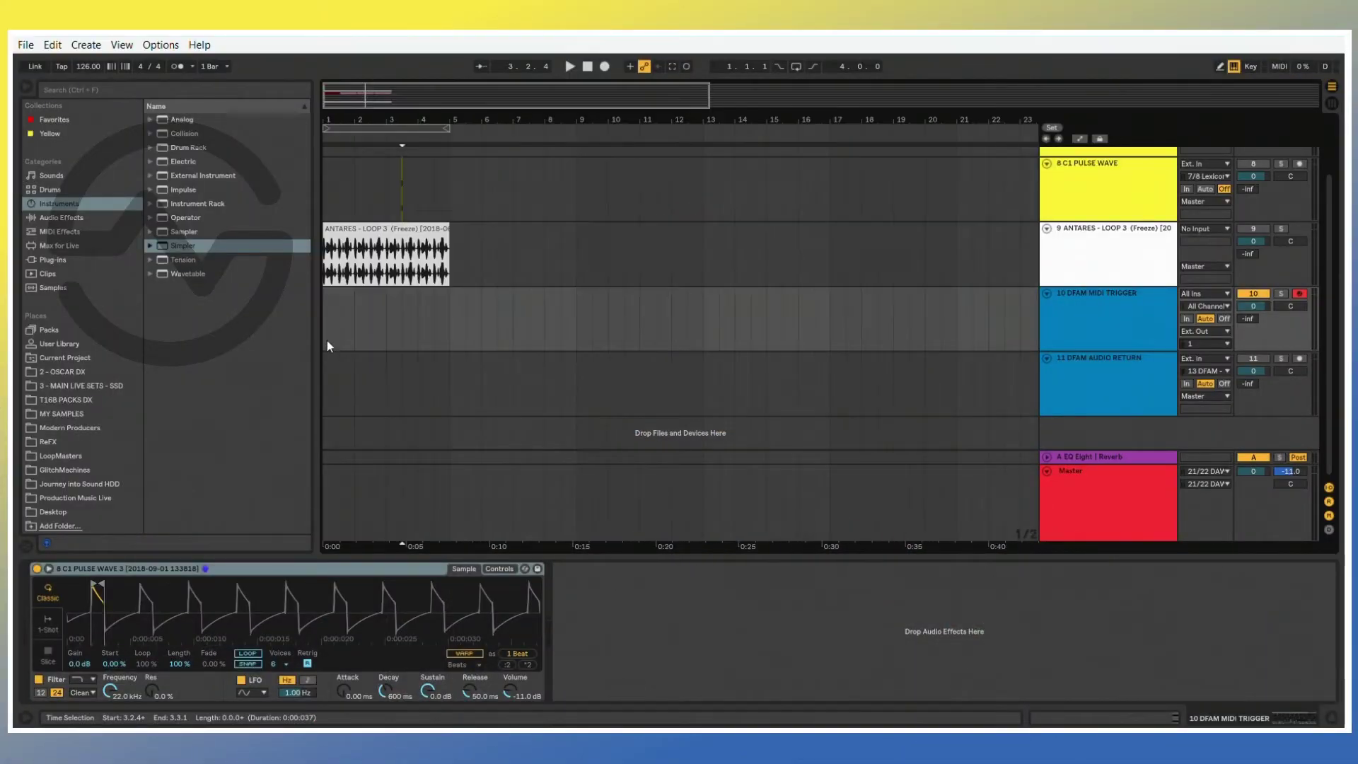
# Step: Create a bars 1–5 MIDI clip on DFAM MIDI TRIGGER with a long C3 note, and add an Arpeggiator
pyautogui.moveTo(325, 327); pyautogui.dragTo(448, 315)
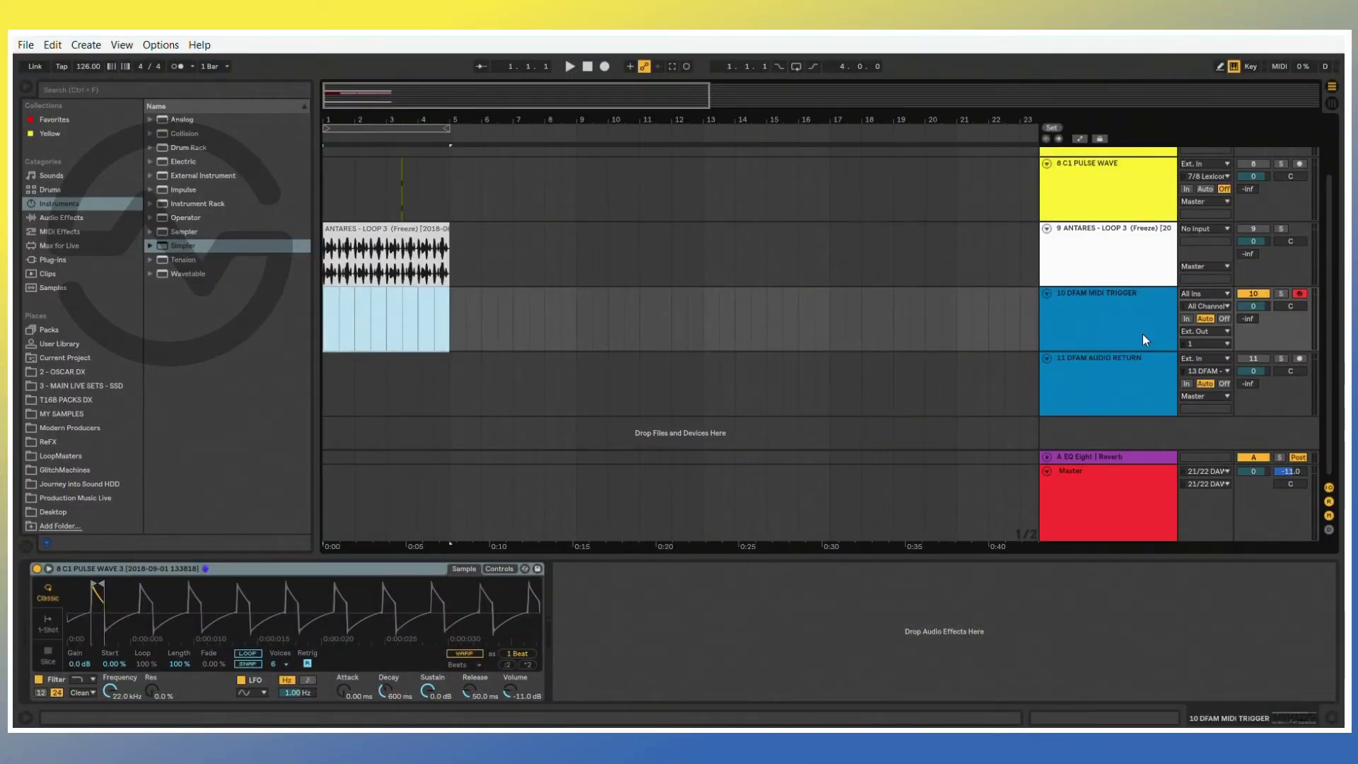
pyautogui.hotkey('ctrl', 'shift', 'm')
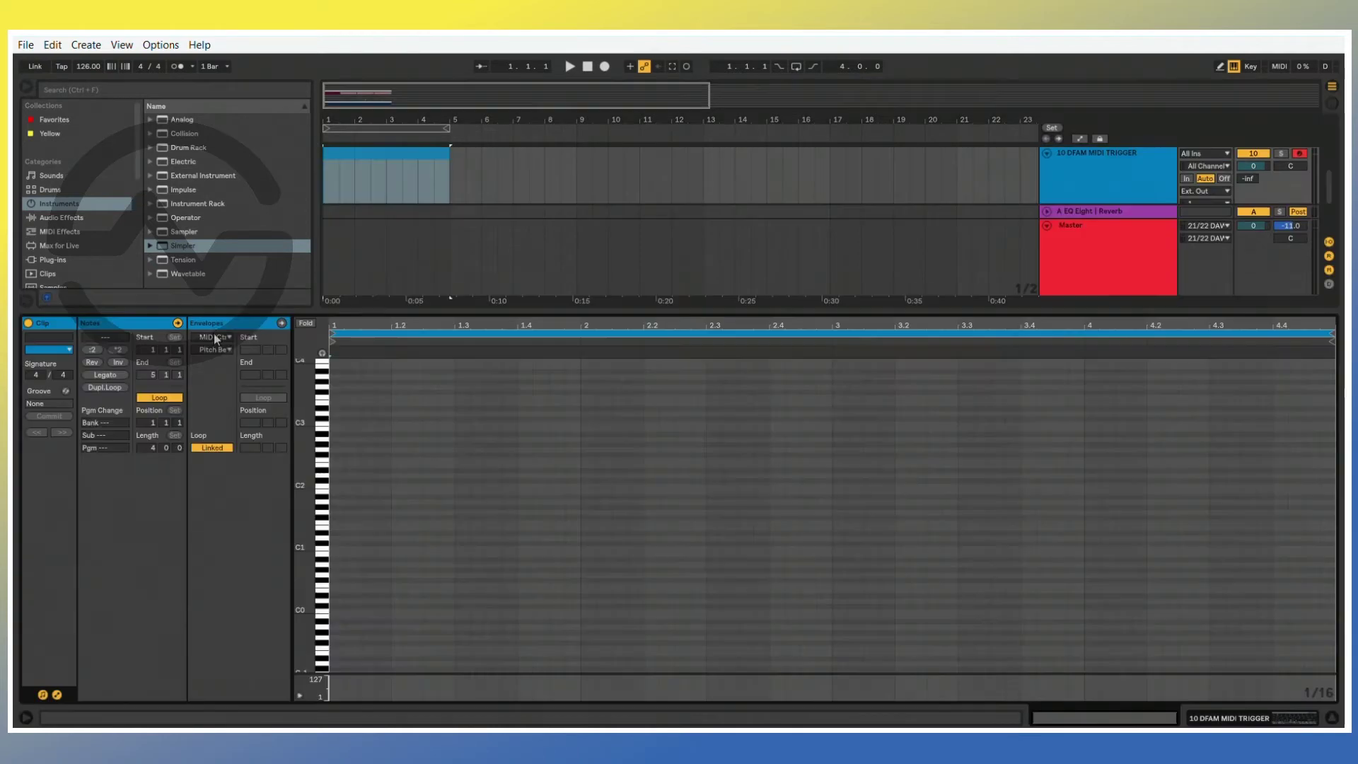
pyautogui.doubleClick(335, 424)
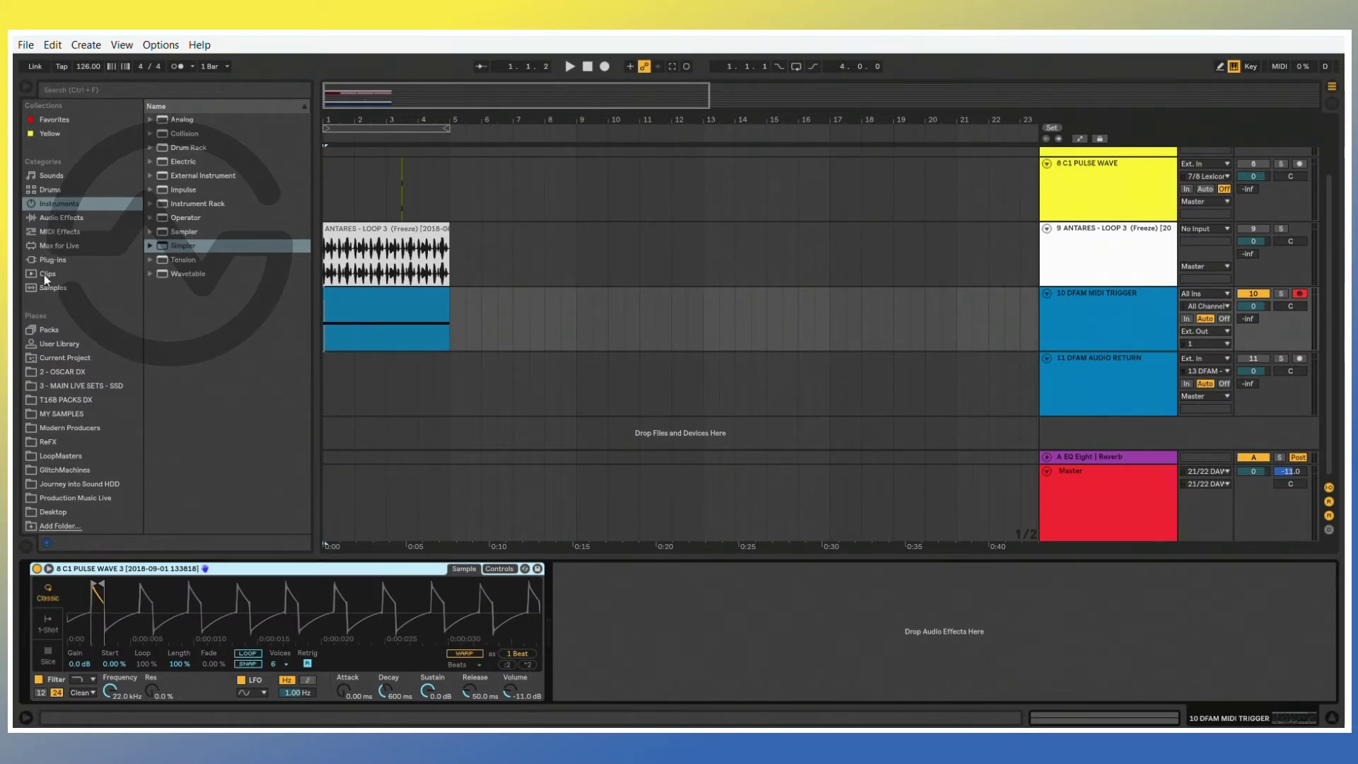
pyautogui.click(57, 231)
pyautogui.moveTo(195, 122); pyautogui.dragTo(29, 639)
# Step: Set the Arpeggiator rate to 1/16, select the MIDI clip, and start playback
pyautogui.press('Up')
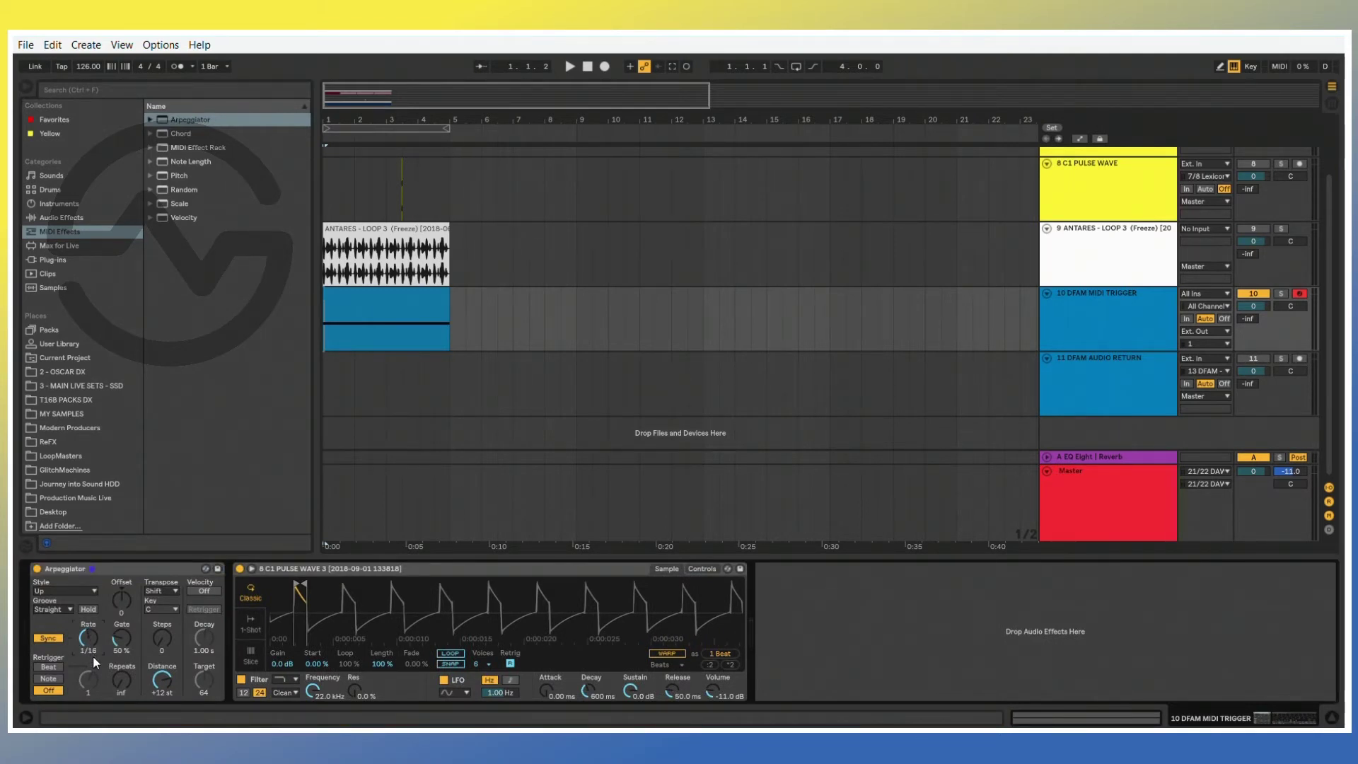
pyautogui.click(396, 303)
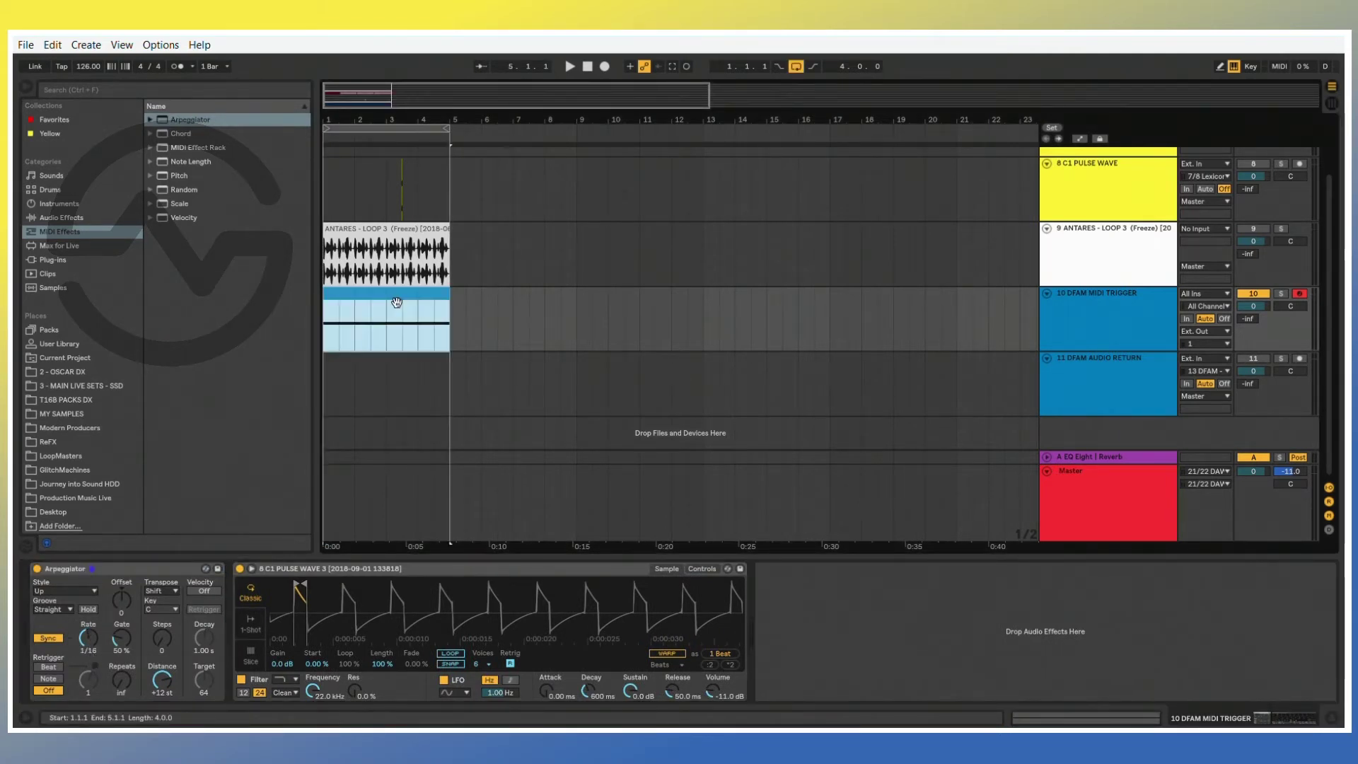
pyautogui.press('space')
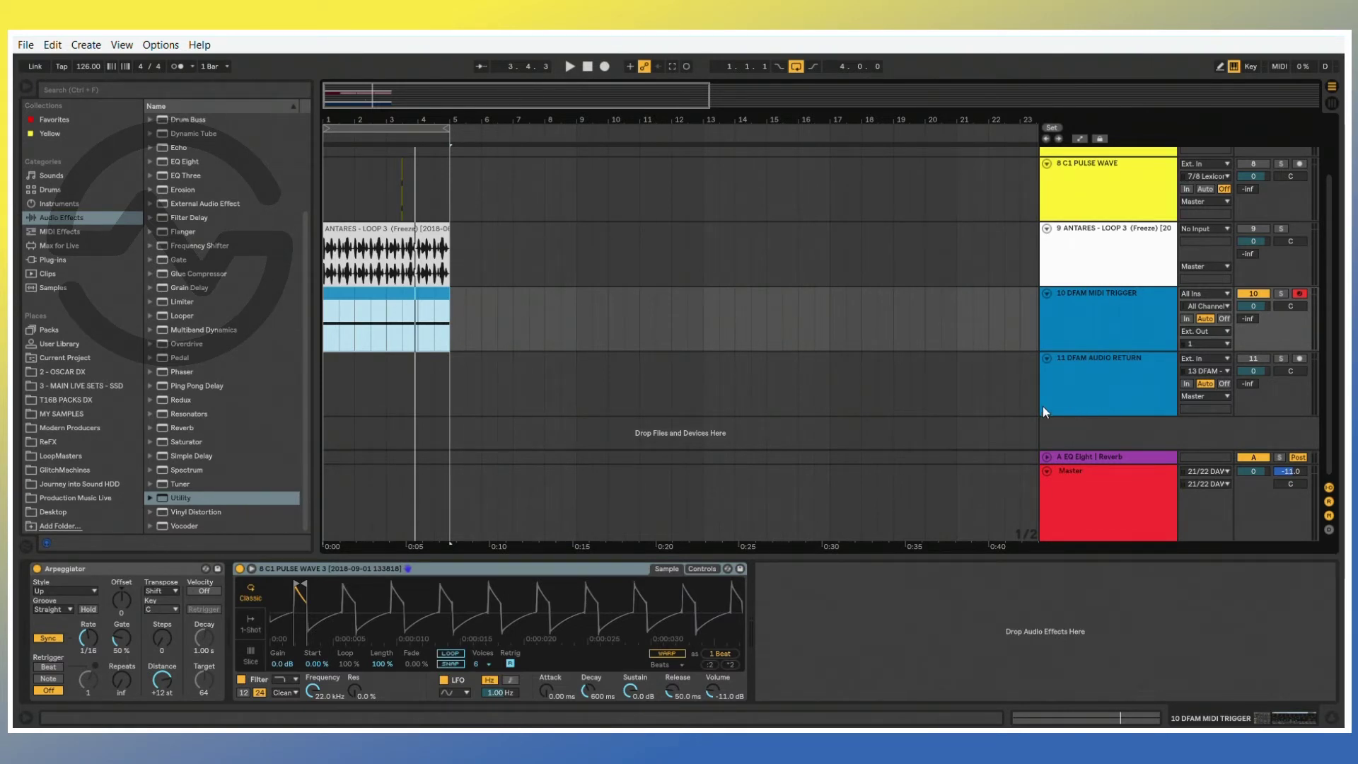
# Step: Set track 11's input to Ext. In channel 13 DFAM - C1 SC, play the set, and unmute ANTARES
pyautogui.click(1202, 359)
pyautogui.click(1199, 372)
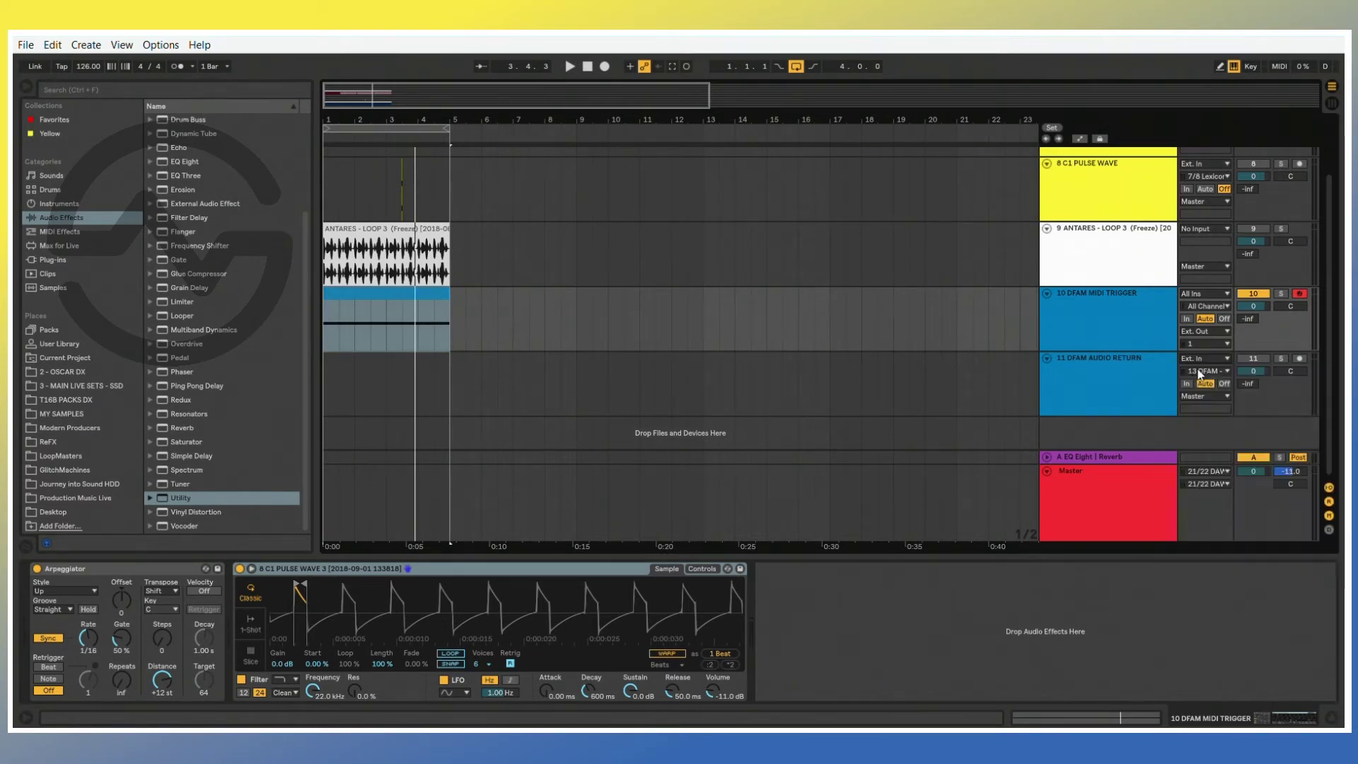
pyautogui.click(1211, 372)
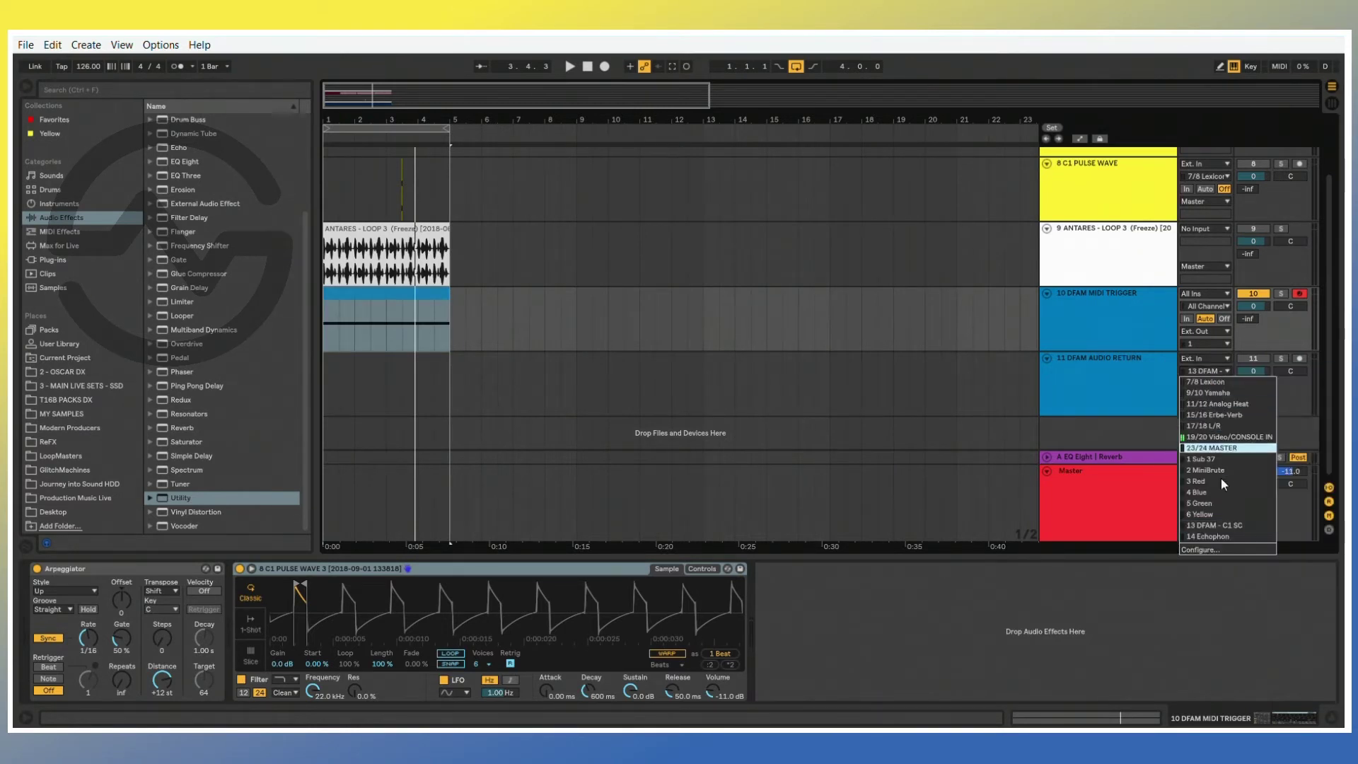
pyautogui.click(1206, 526)
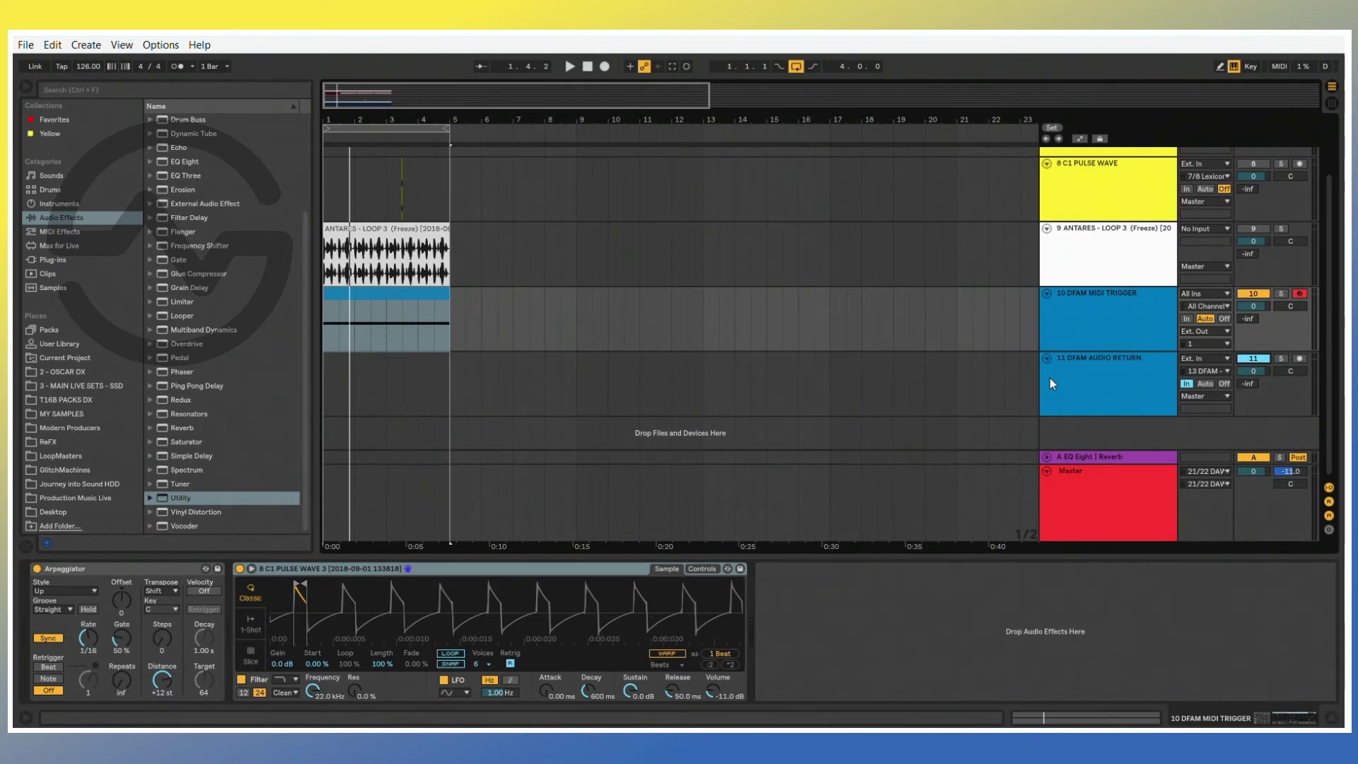
pyautogui.press('space')
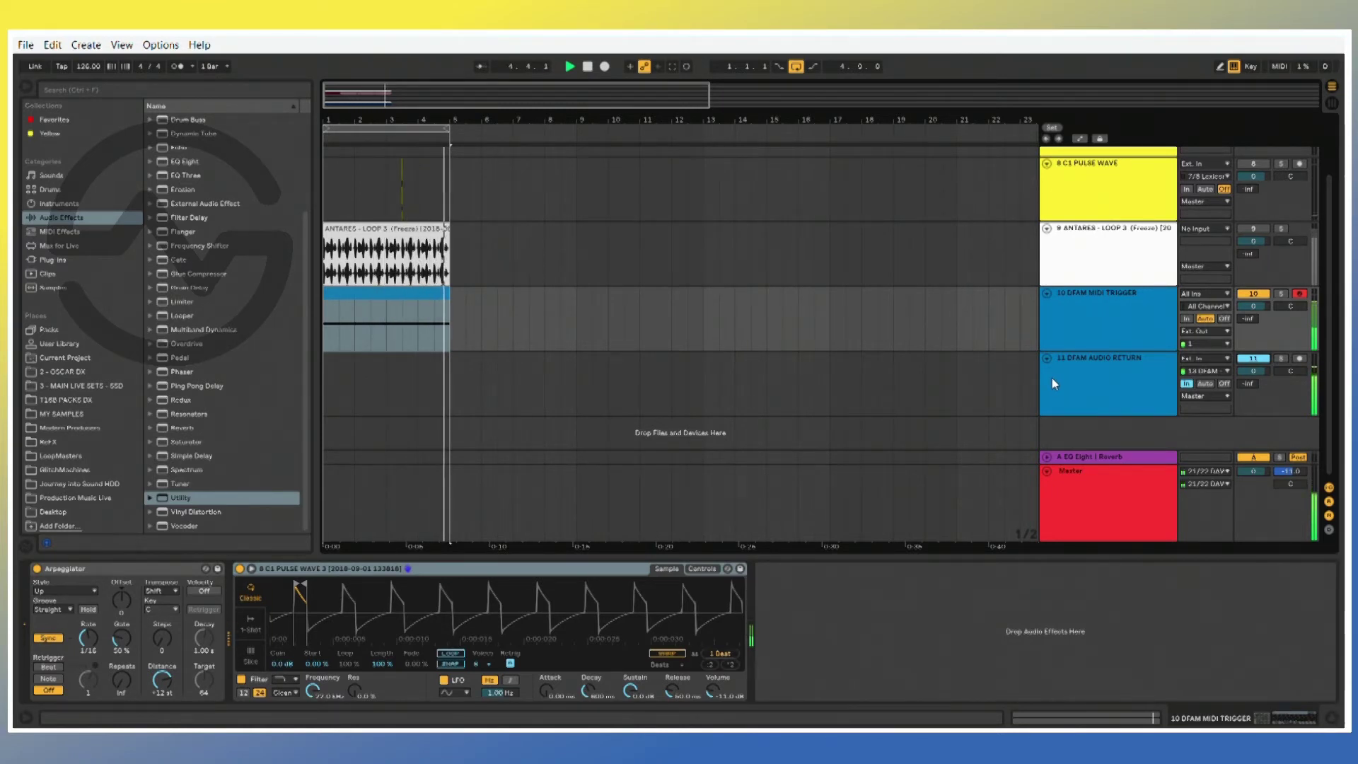
pyautogui.click(1262, 229)
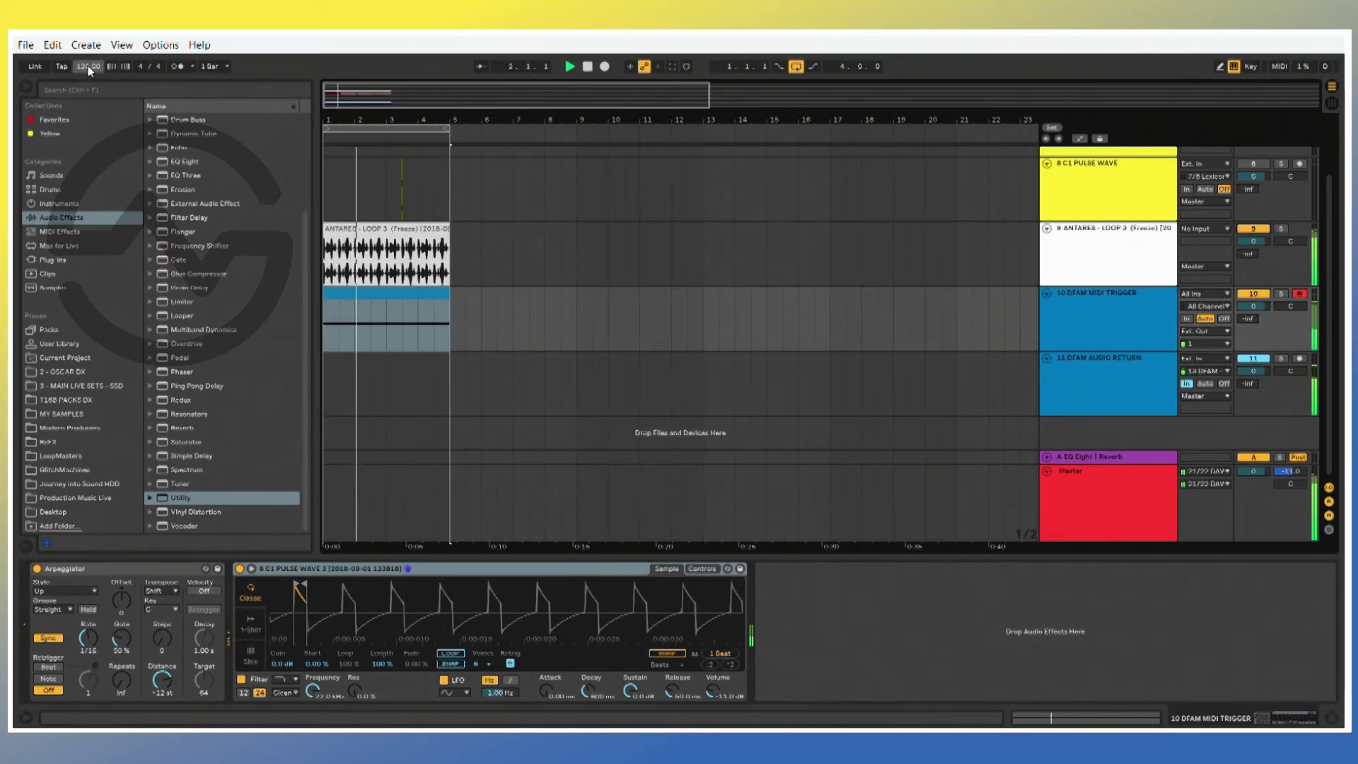
# Step: Set the tempo to 126 BPM and reset track 11's reverb Send A to -inf dB
pyautogui.moveTo(90, 70); pyautogui.dragTo(84, 27)
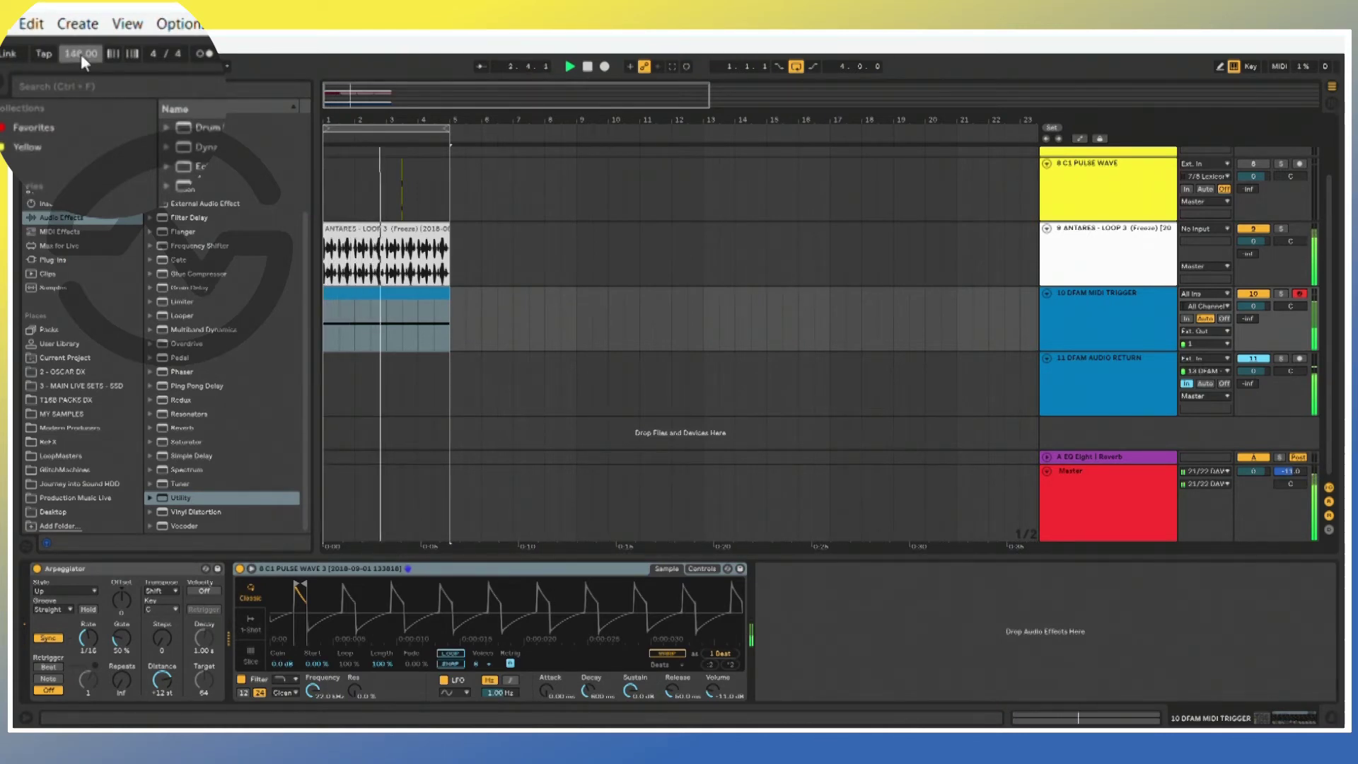
pyautogui.write('12')
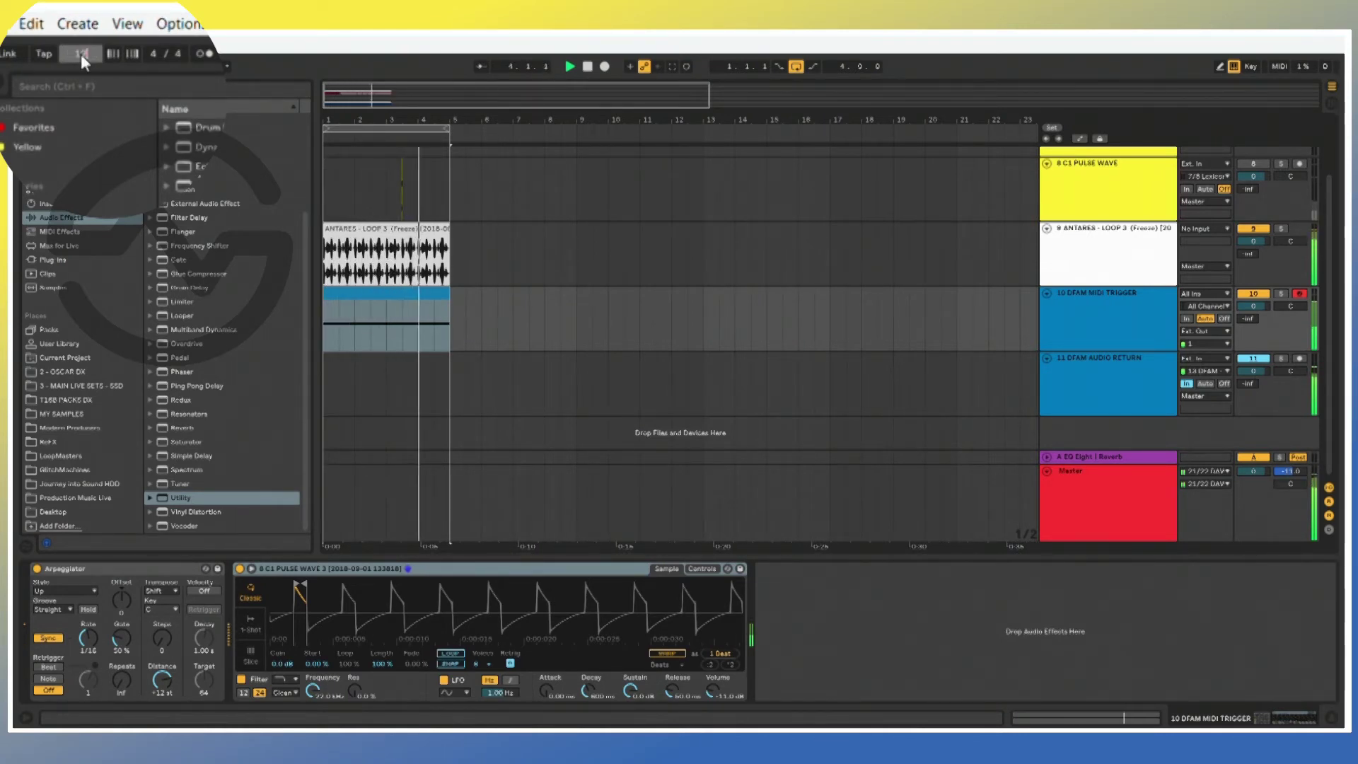
pyautogui.write('06')
pyautogui.press('Return')
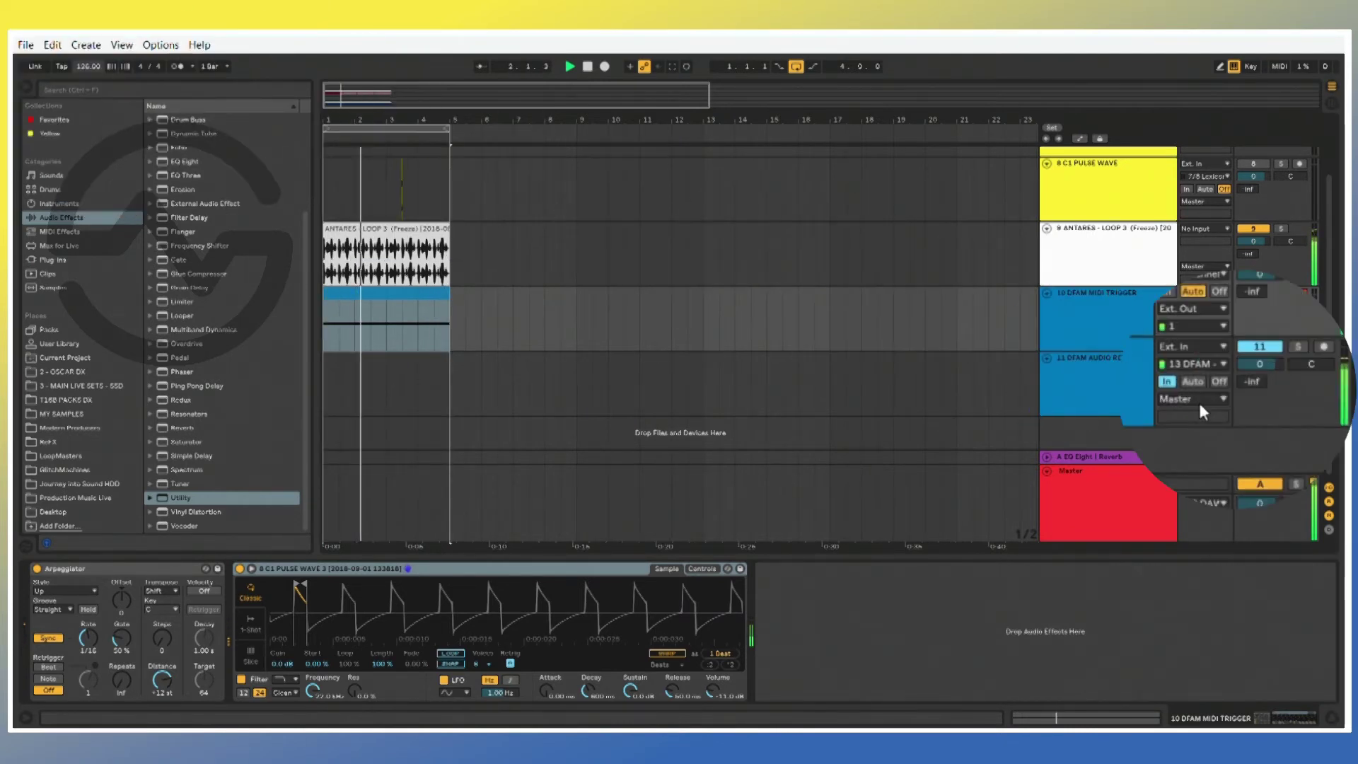
pyautogui.doubleClick(1254, 381)
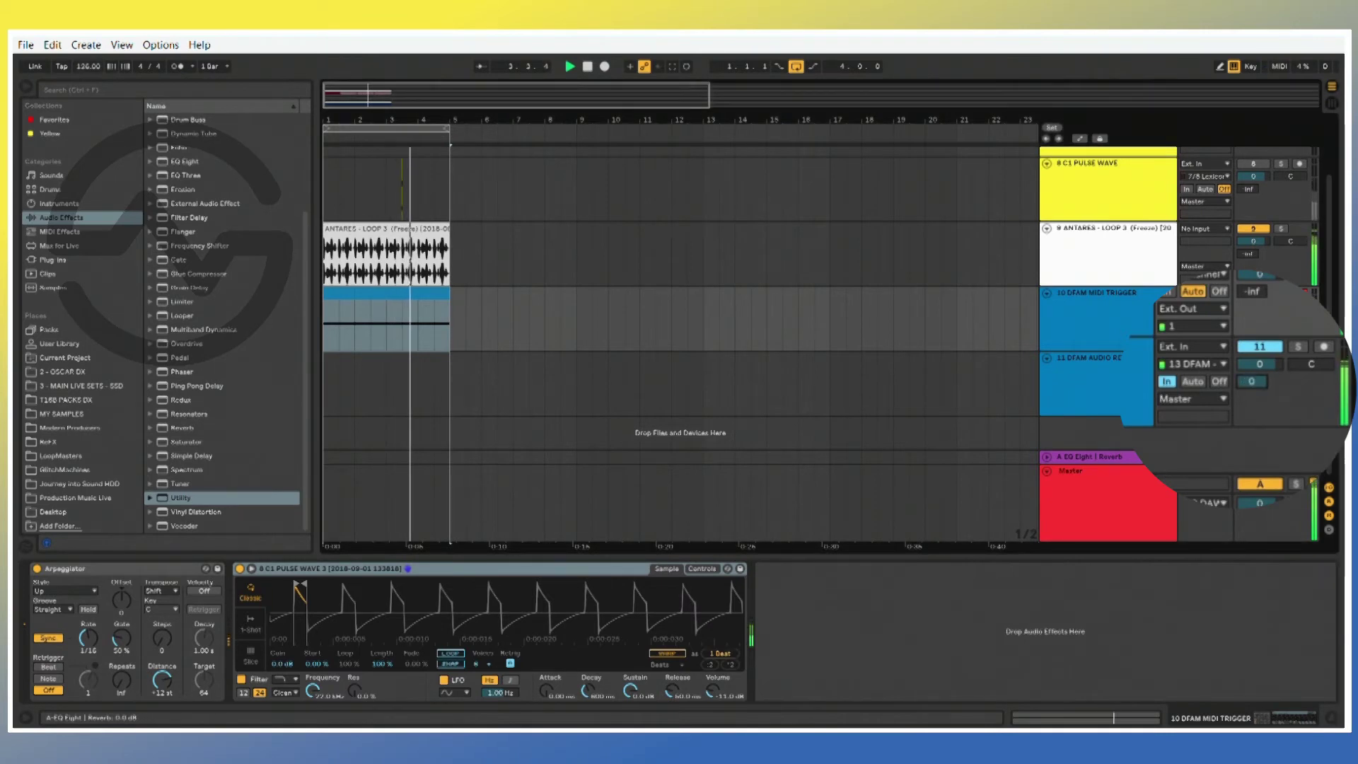
pyautogui.doubleClick(1254, 380)
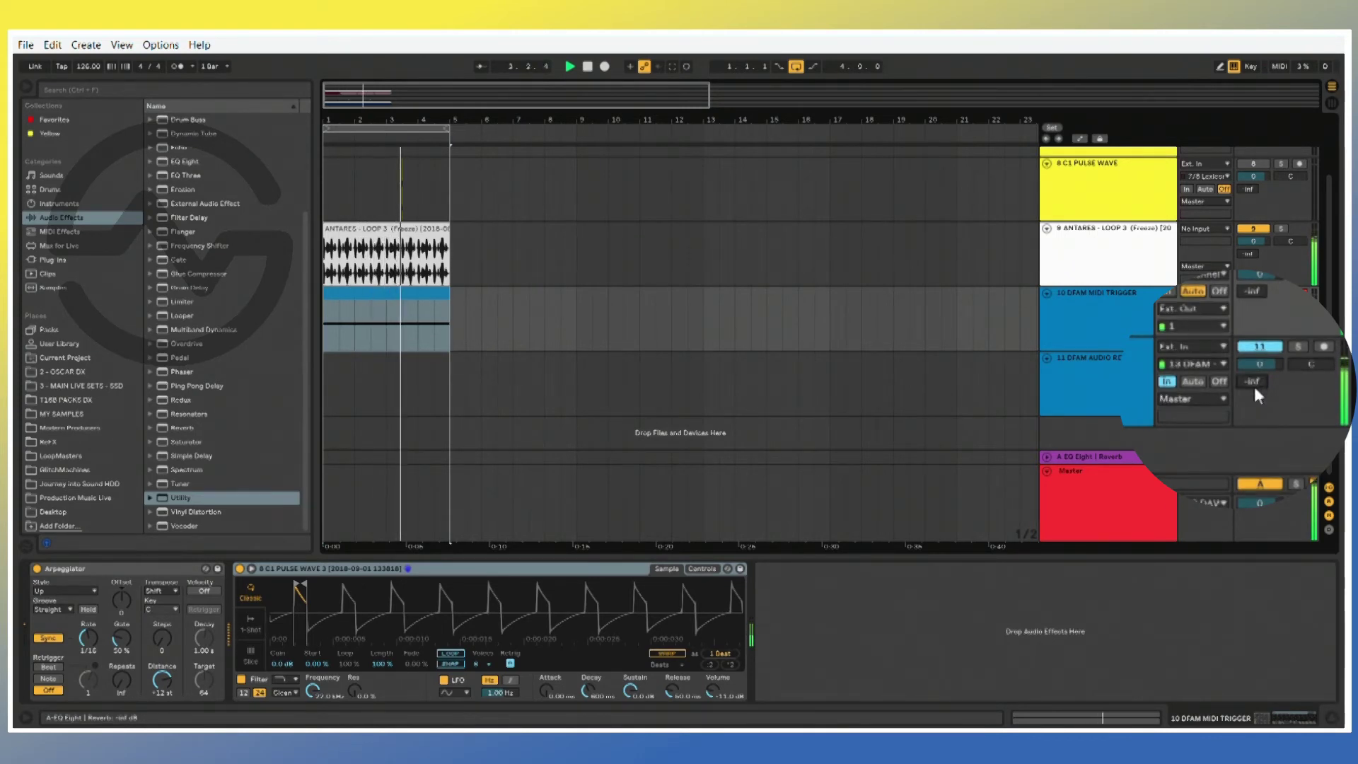